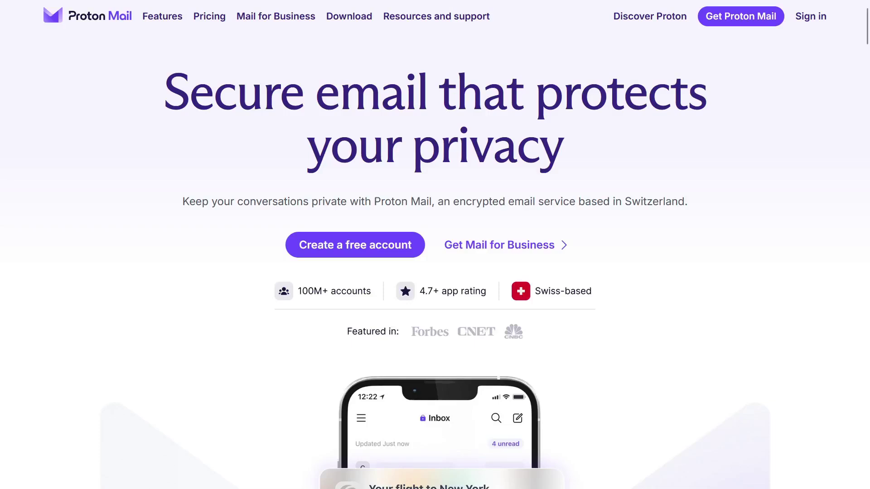
Scroll down the Proton Mail page, open free-account signup and select the Free plan
scroll(435, 271, down, 2)
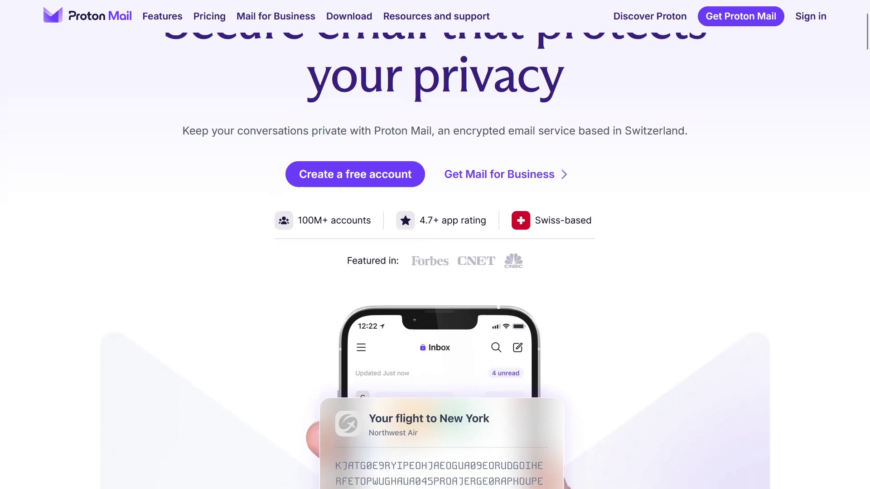
scroll(435, 271, down, 2)
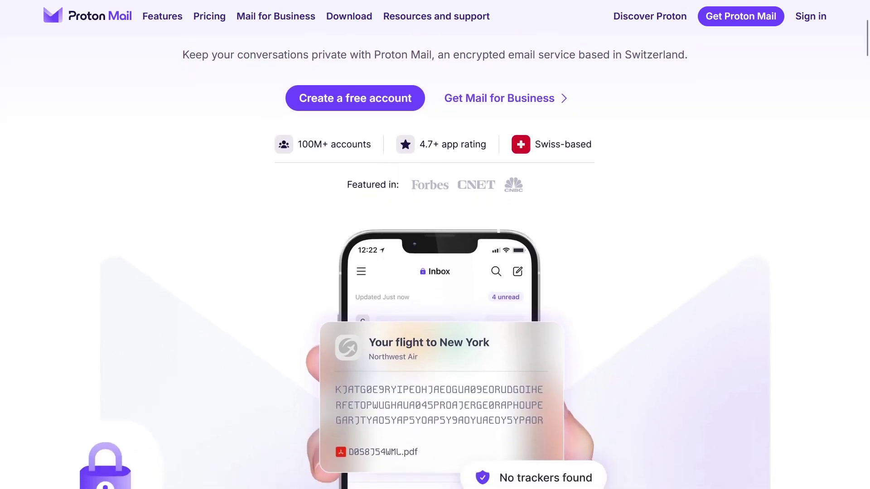
scroll(435, 272, down, 2)
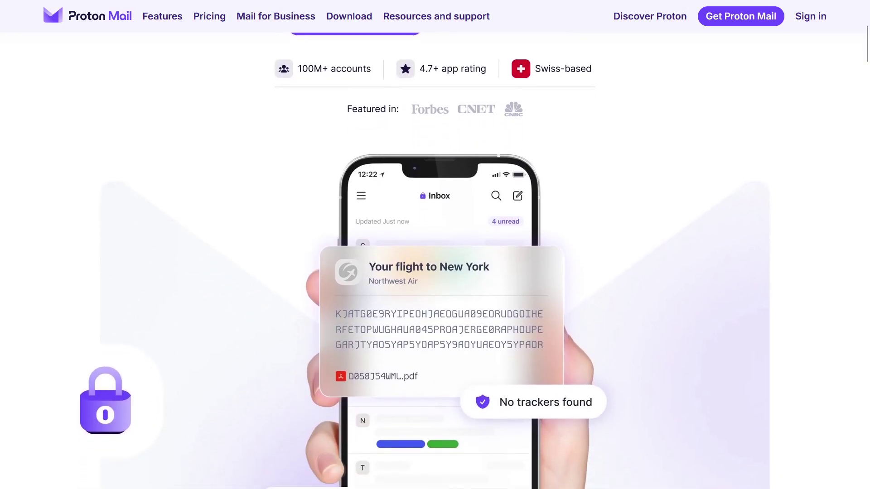
scroll(435, 271, down, 2)
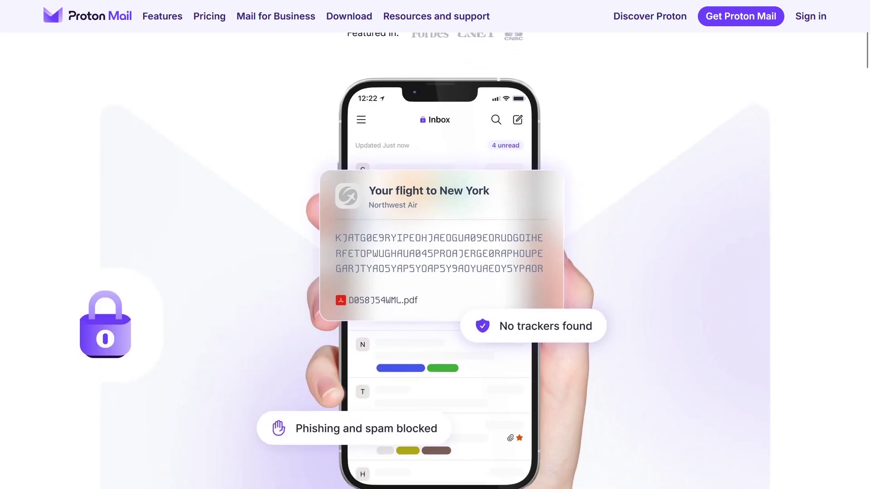
scroll(435, 272, down, 2)
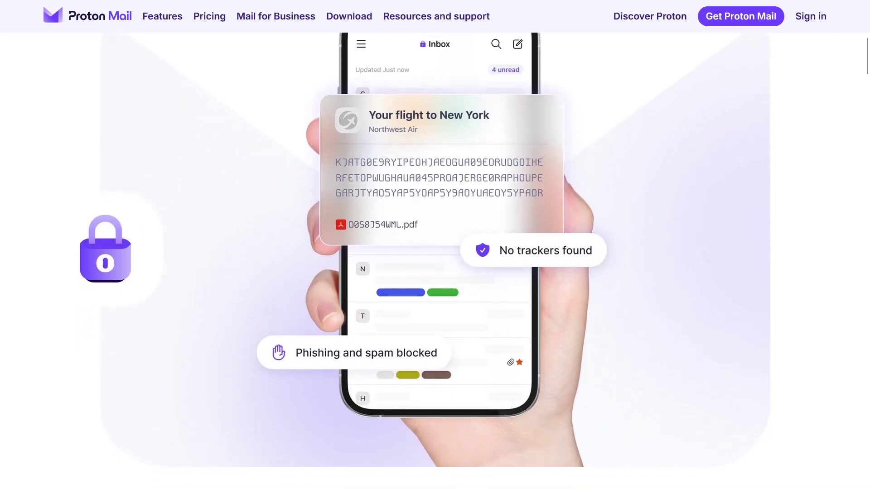
scroll(435, 272, down, 2)
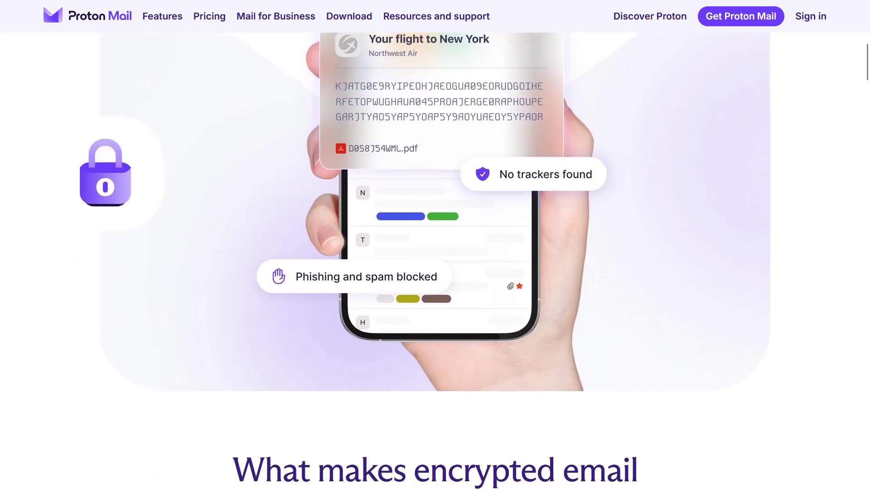
scroll(435, 272, down, 2)
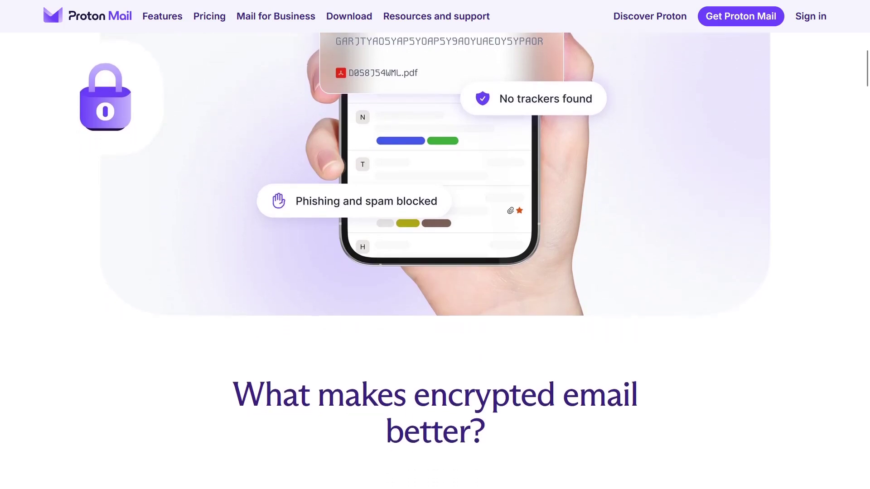
scroll(435, 272, down, 2)
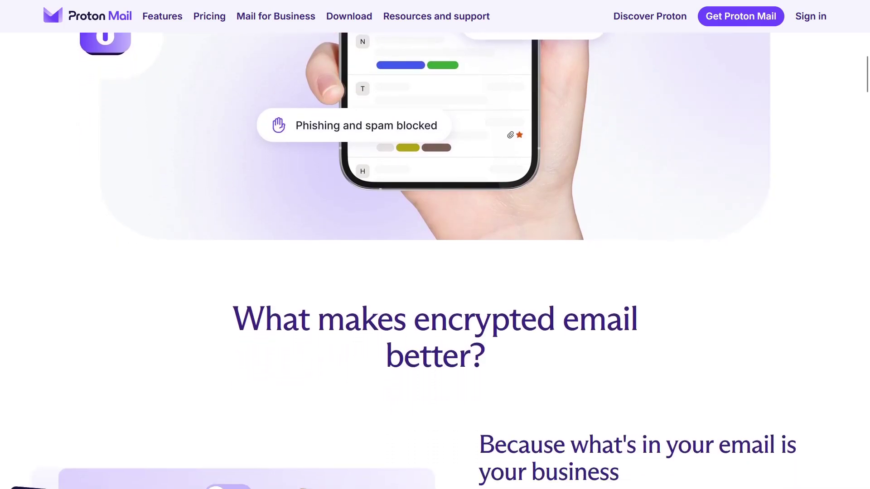
scroll(435, 272, down, 2)
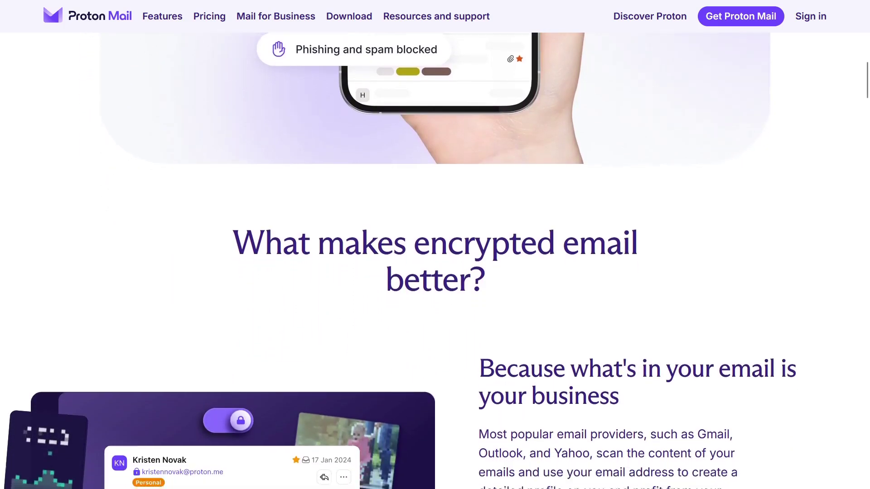
scroll(435, 272, down, 2)
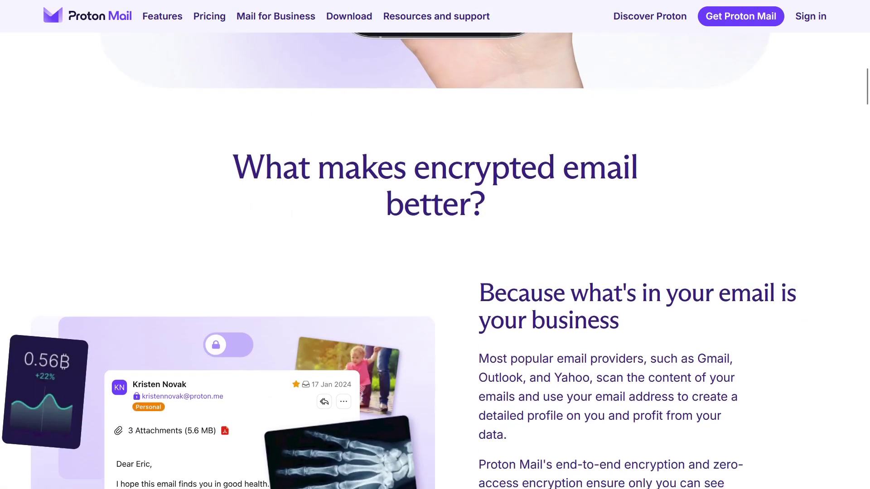
scroll(435, 272, down, 2)
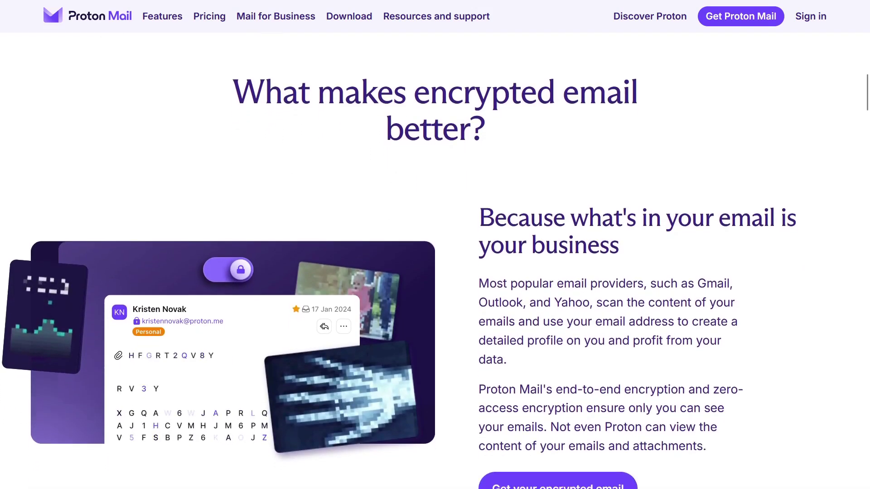
scroll(435, 272, down, 2)
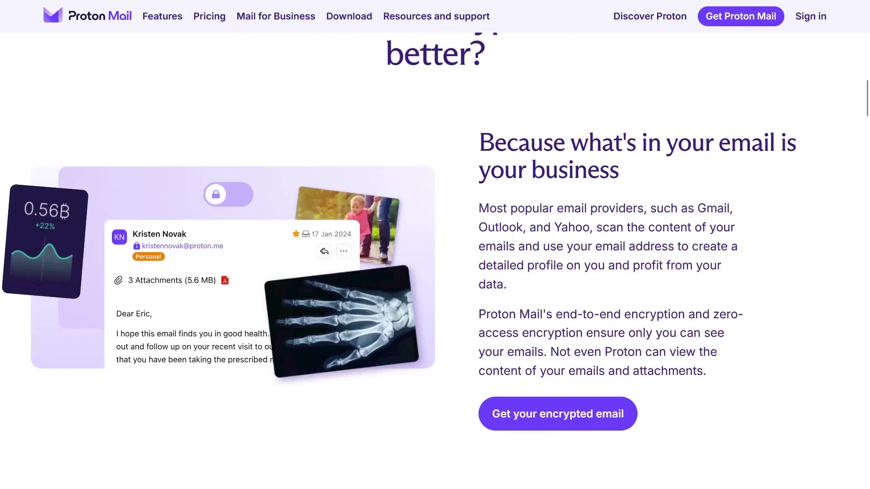
scroll(435, 272, down, 2)
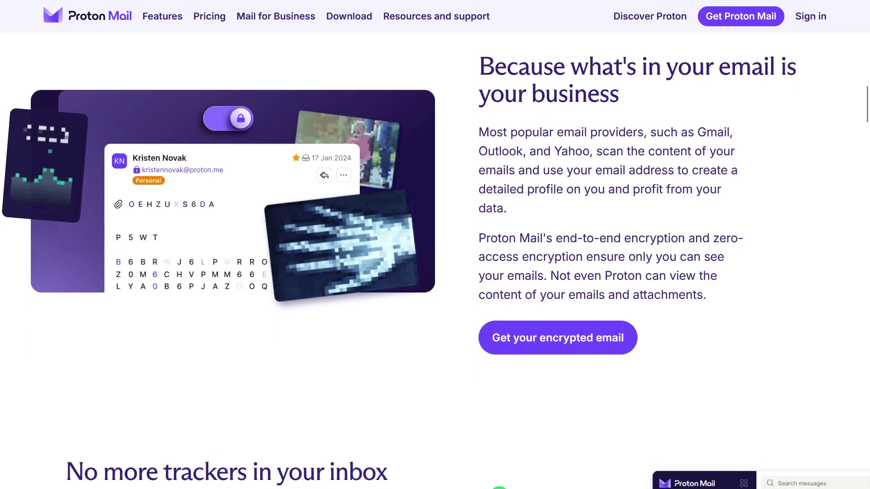
scroll(435, 272, down, 2)
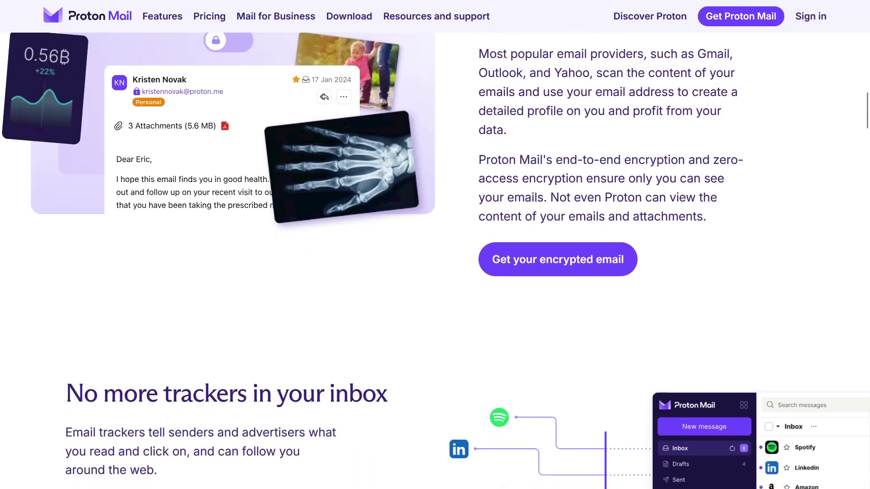
scroll(435, 272, down, 3)
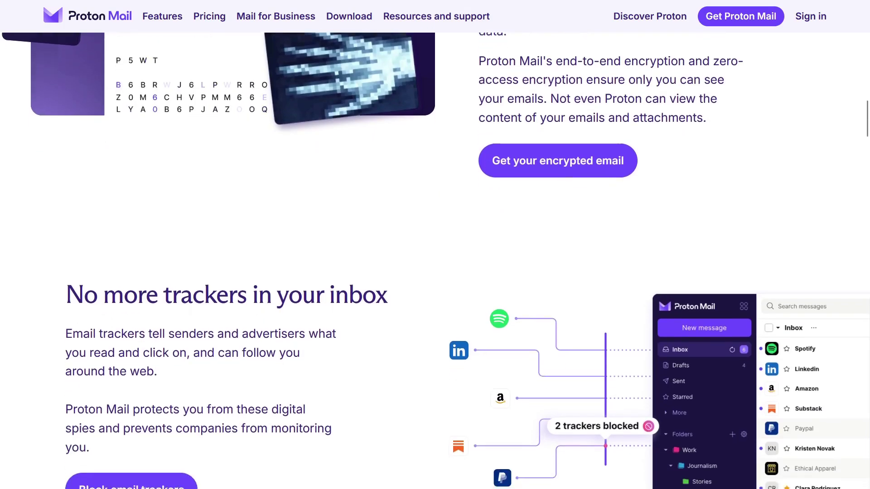
scroll(435, 272, down, 3)
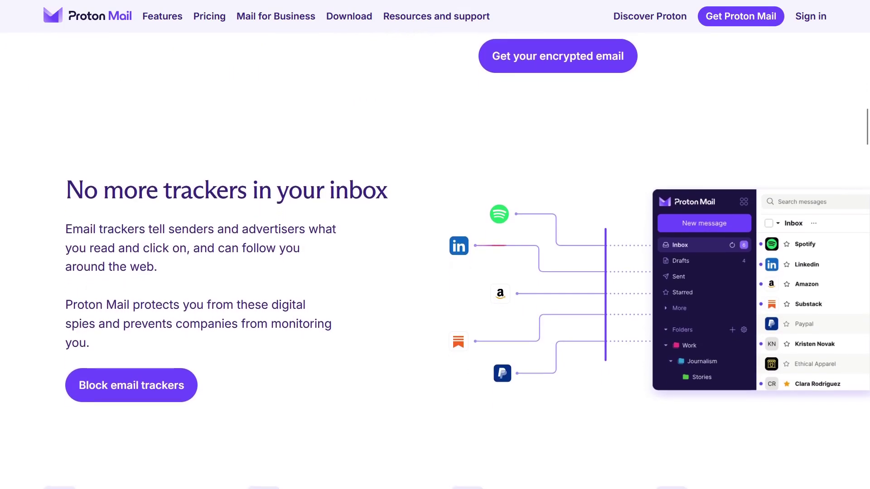
scroll(435, 272, down, 3)
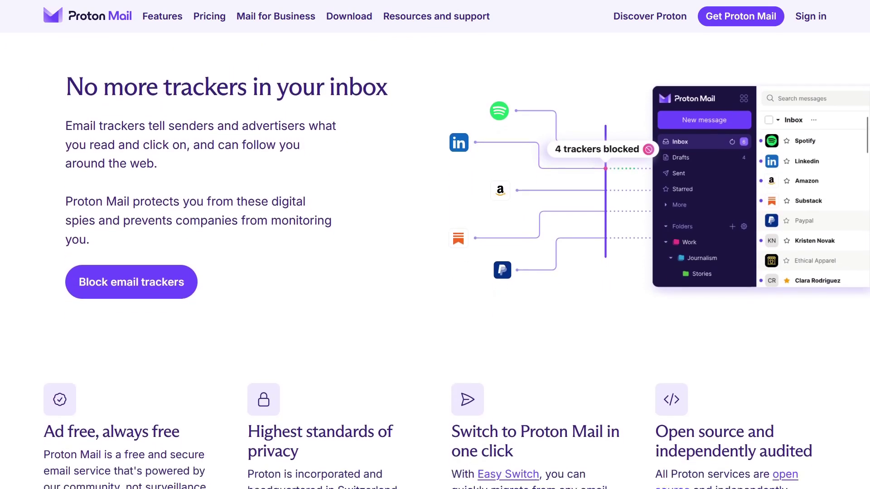
scroll(435, 272, down, 3)
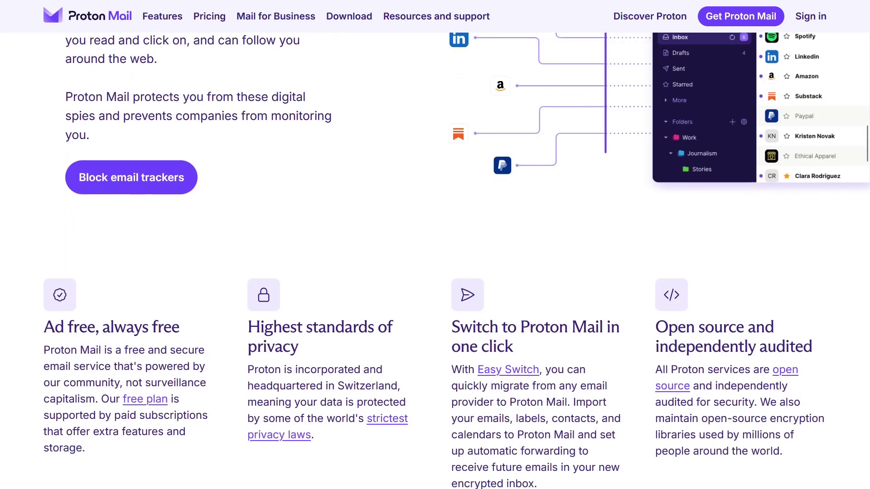
scroll(435, 272, down, 3)
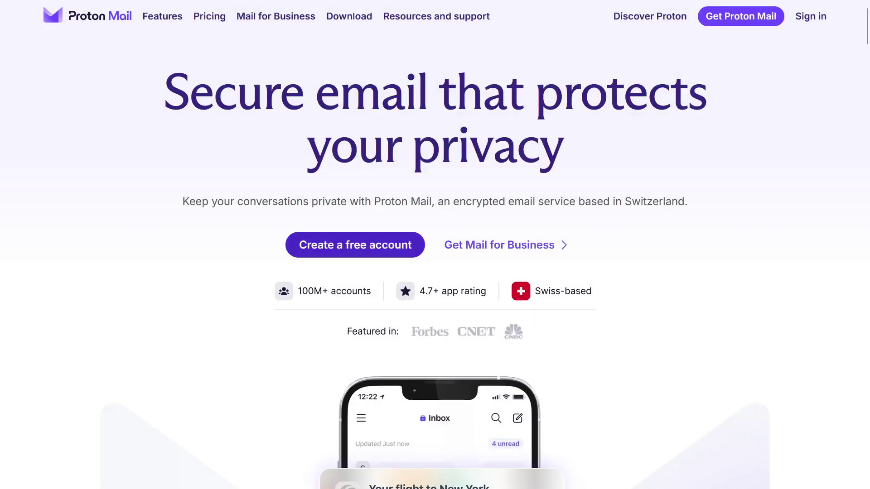
click(355, 244)
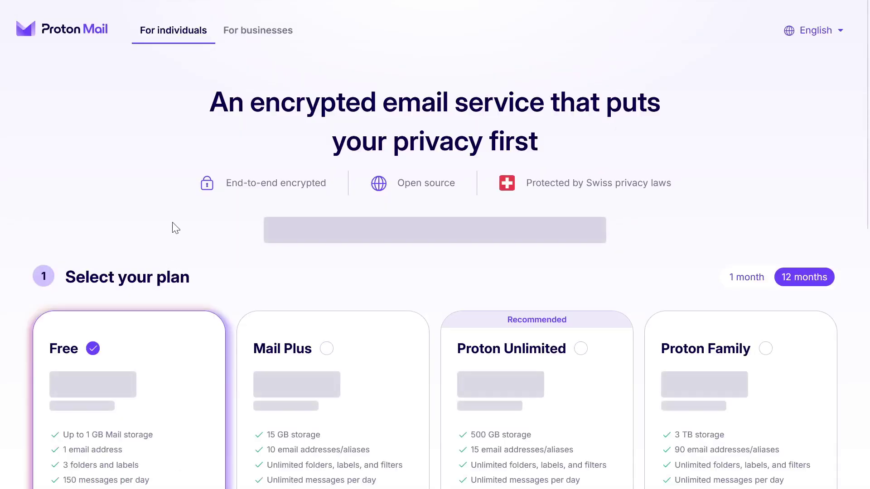
scroll(865, 59, down, 3)
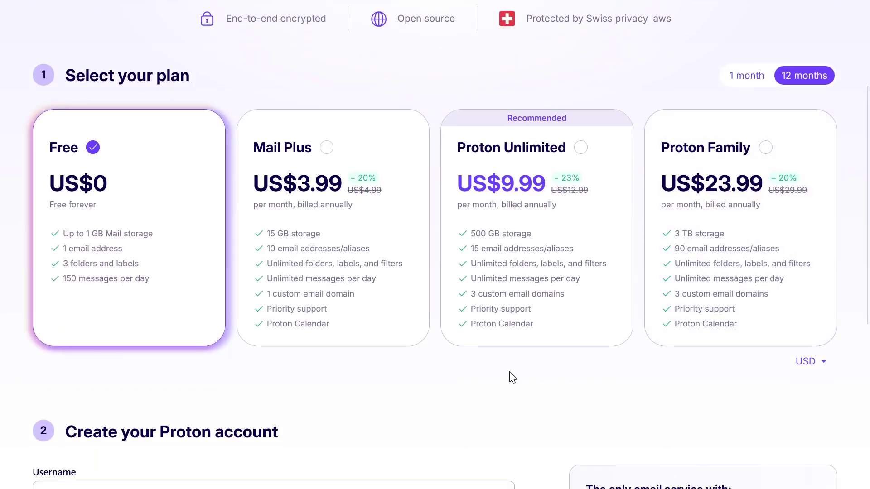
click(142, 230)
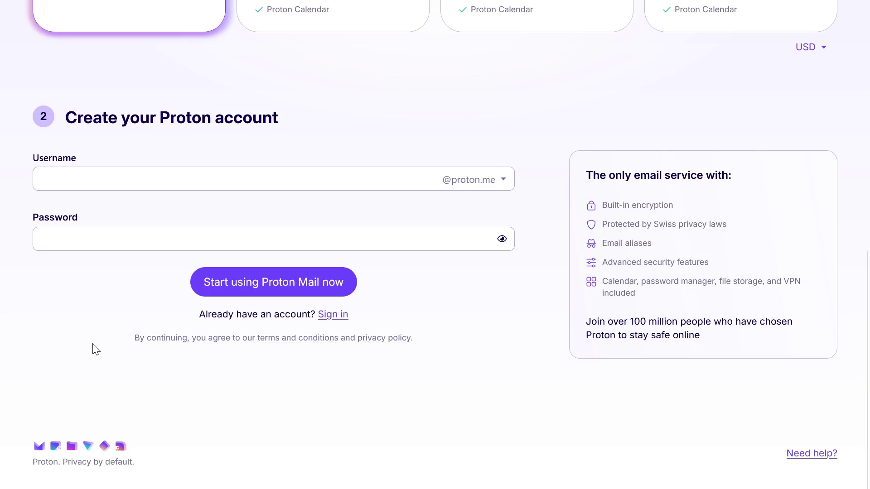
Enter the chosen username, paste the account password into both fields and submit
click(176, 168)
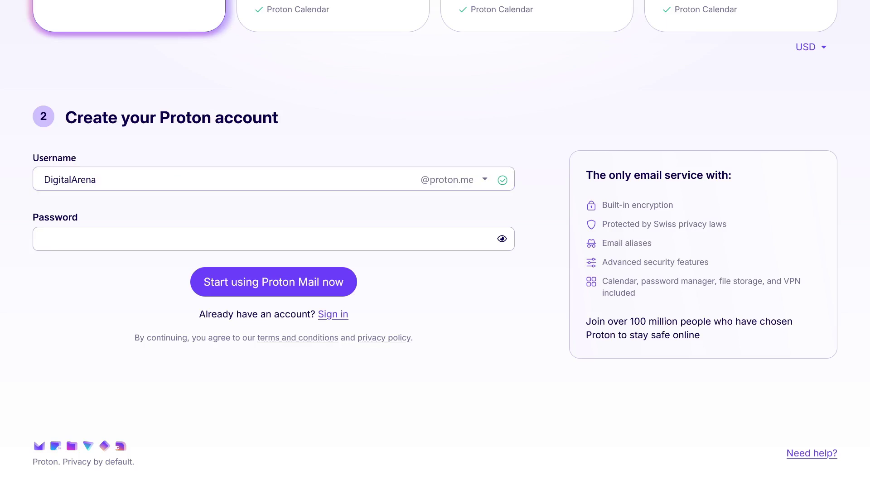
click(96, 242)
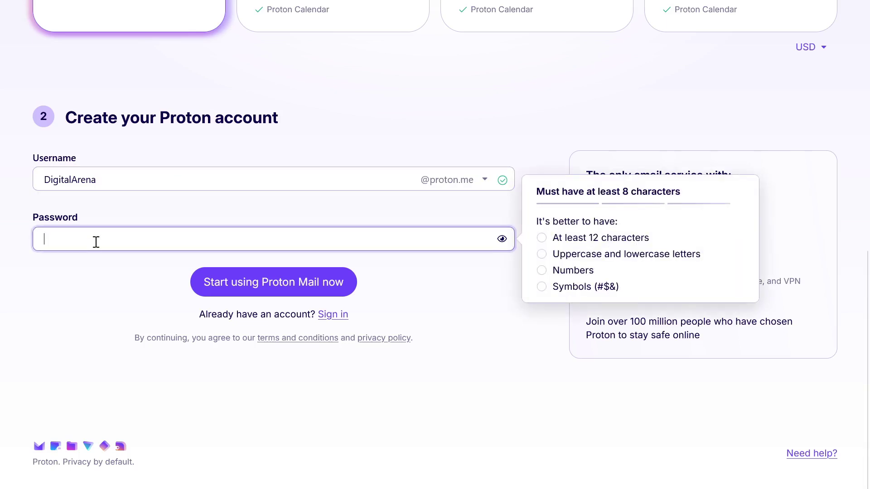
key(ctrl+v)
click(84, 267)
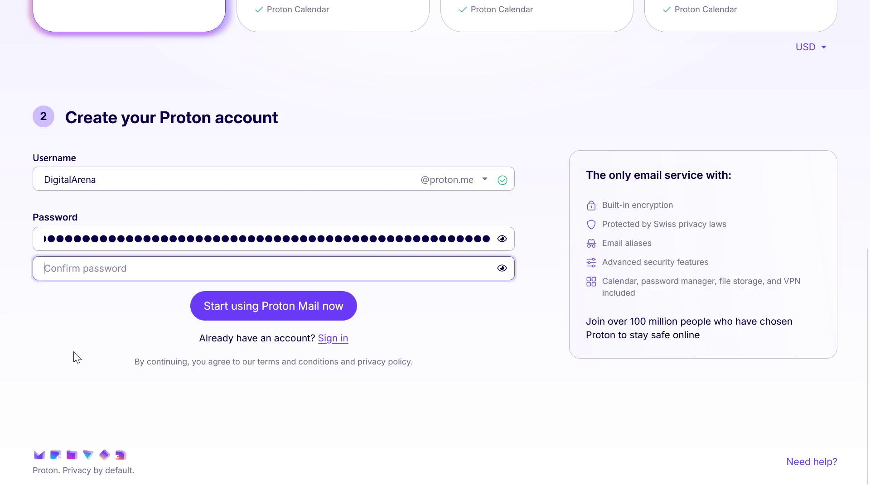
key(ctrl+v)
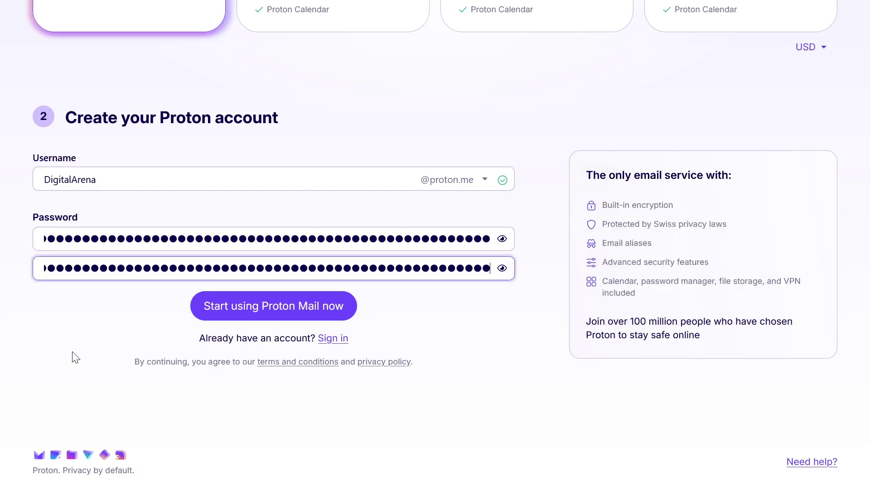
click(205, 313)
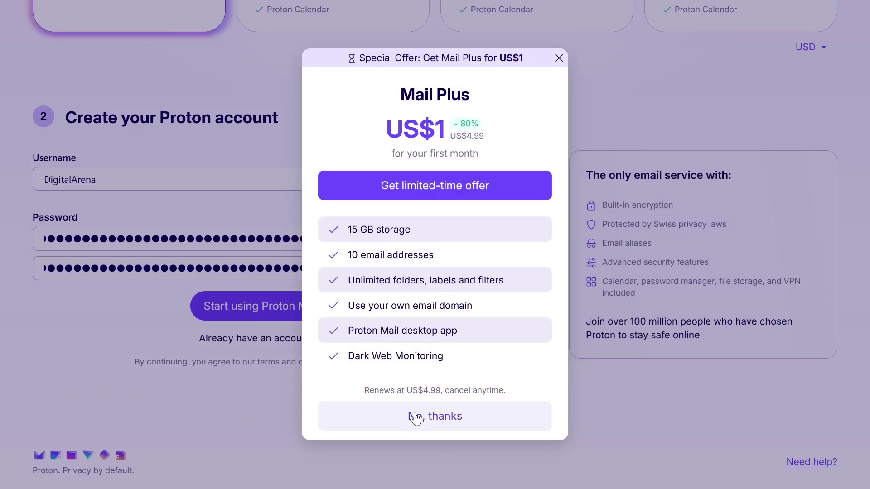
Decline the Mail Plus offer, drag the puzzle piece into its slot and continue
click(418, 414)
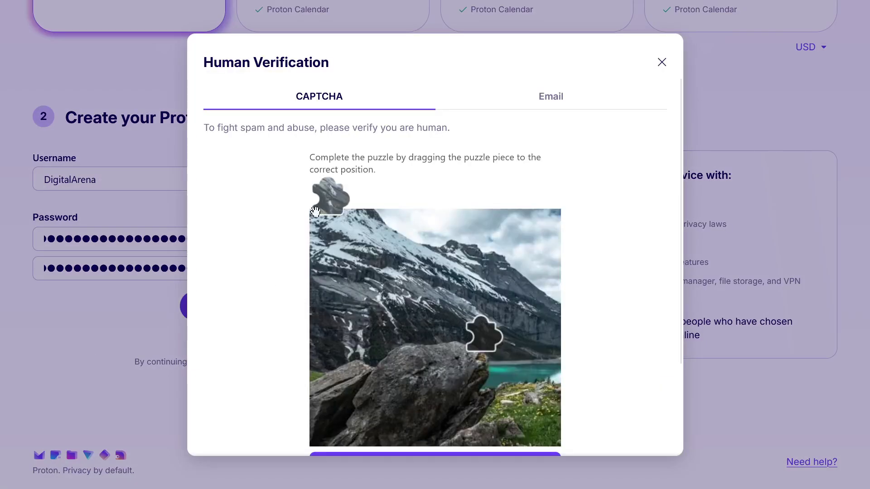
drag(316, 211, 469, 350)
click(326, 355)
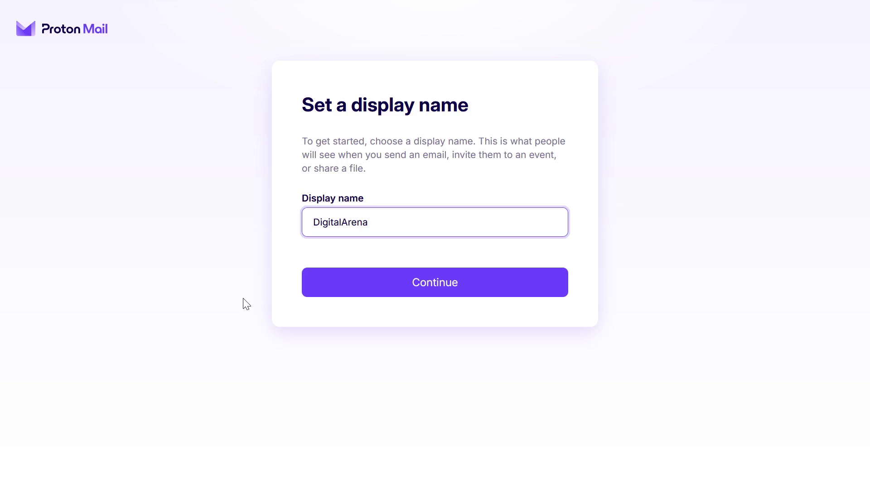
Accept the prefilled display name on the 'Set a display name' page
click(342, 294)
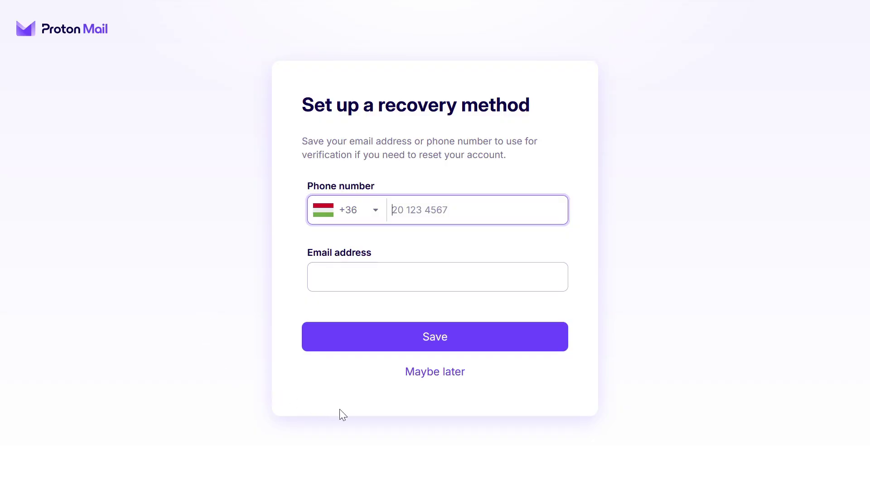
Choose 'Maybe later' for recovery and confirm proceeding without a recovery method
click(405, 386)
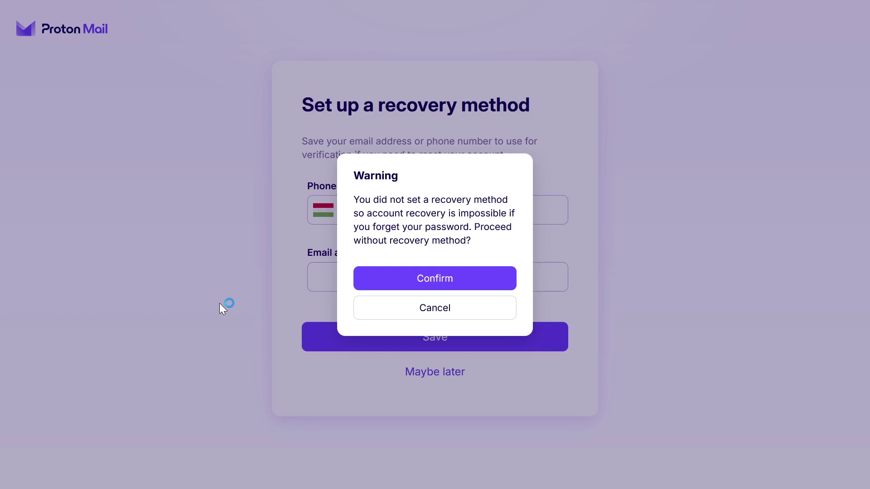
click(360, 284)
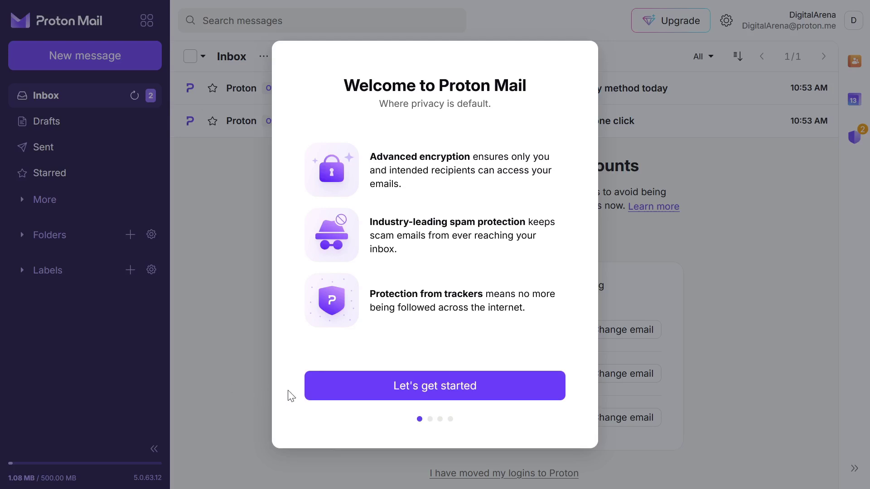
Start the welcome tour, skip the desktop app and advance to theme choices
click(314, 397)
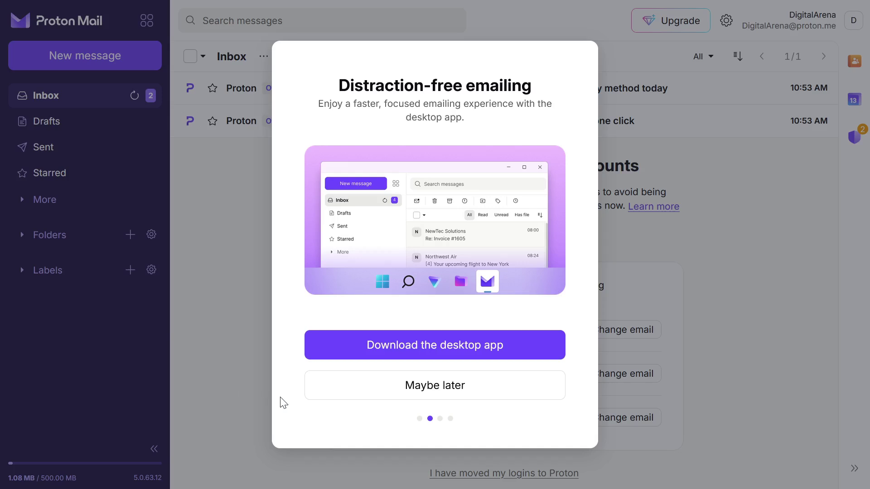
click(330, 388)
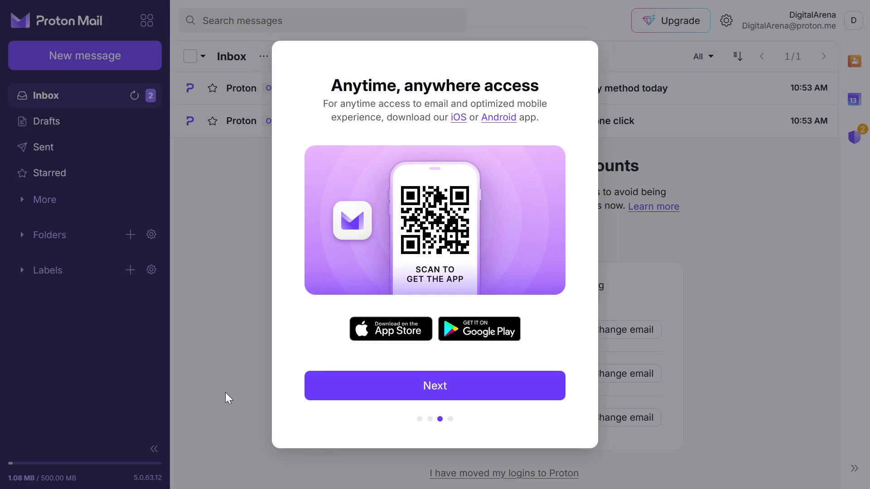
click(326, 398)
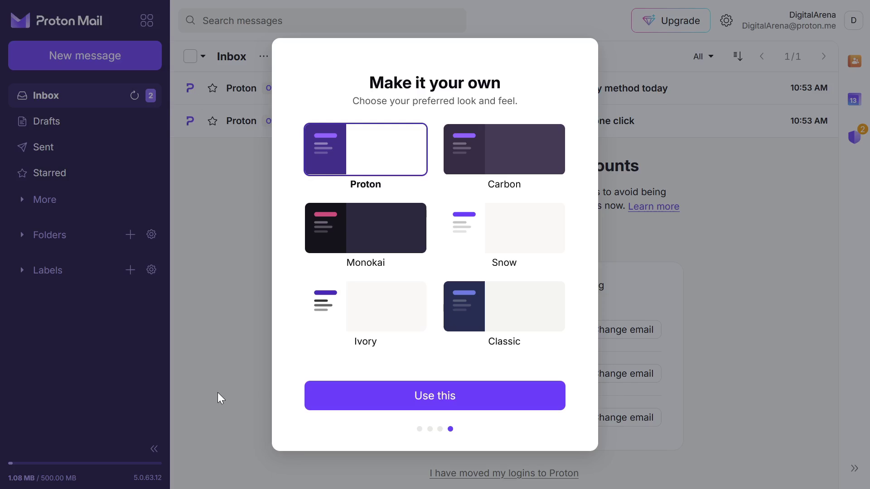
Preview Carbon, Monokai, Snow, Ivory and Classic themes, then apply Carbon
click(464, 159)
click(367, 237)
click(481, 239)
click(375, 303)
click(472, 308)
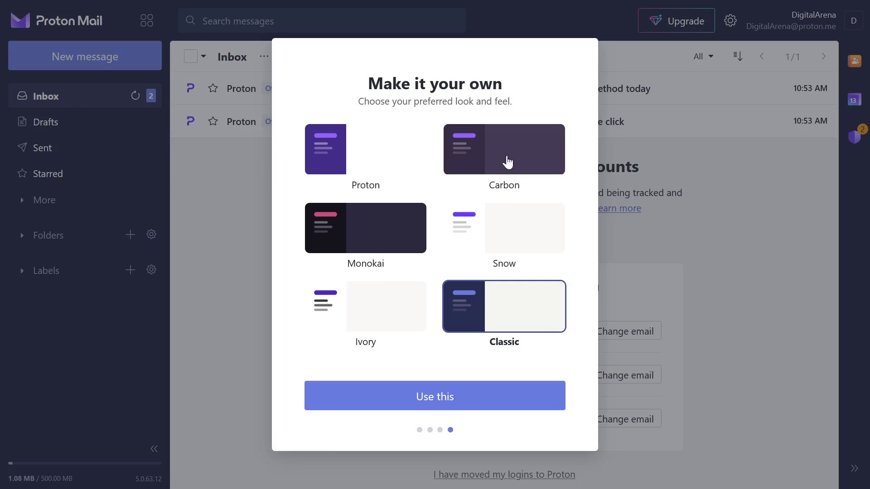
click(507, 162)
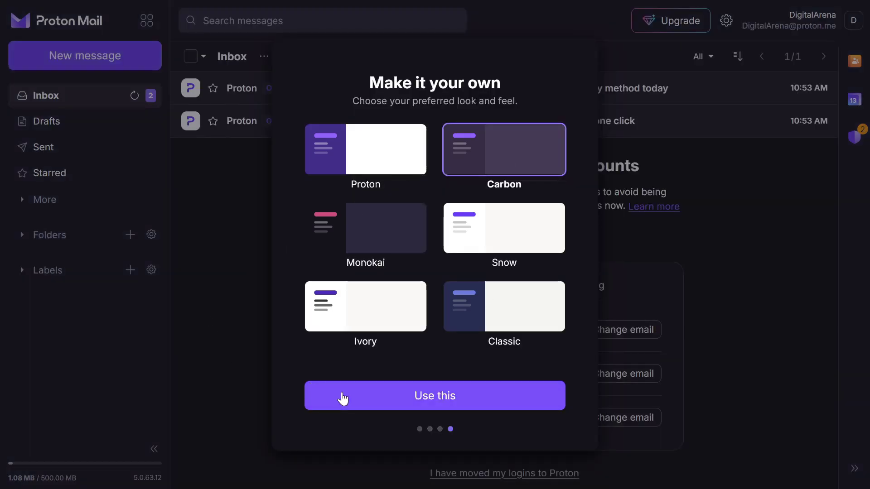
click(343, 397)
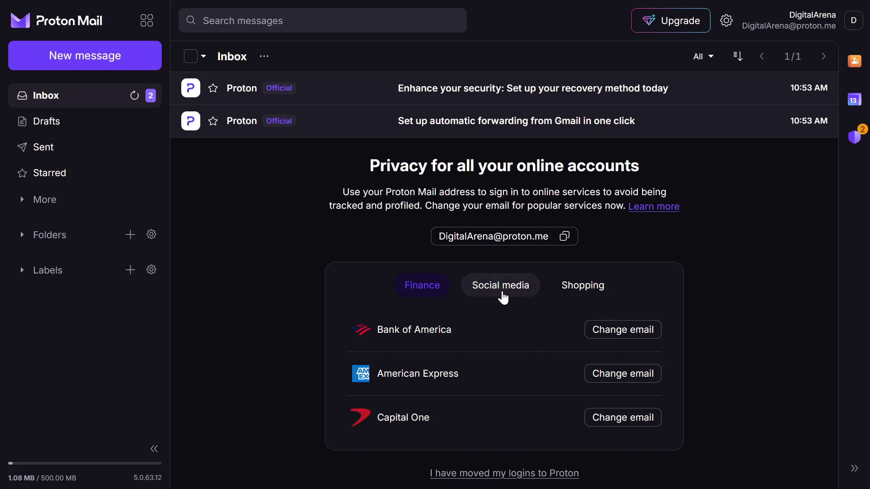
View the Social media and then Shopping service suggestions in the privacy panel
click(505, 297)
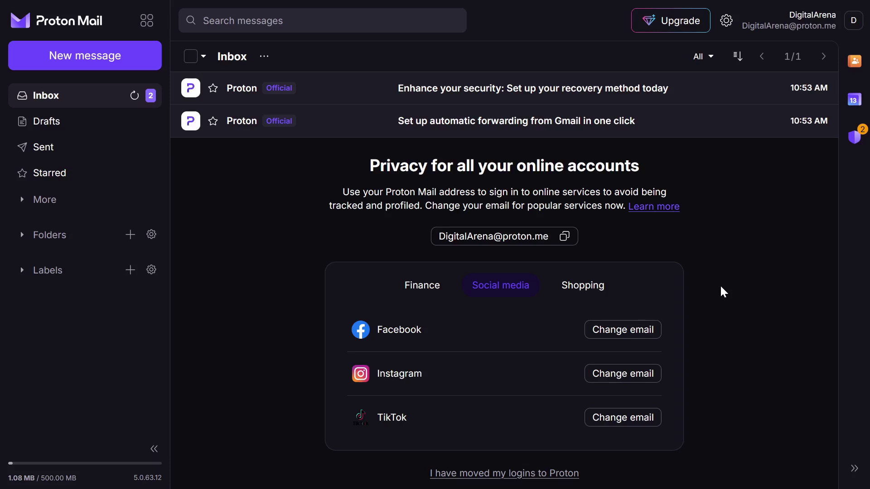
click(598, 294)
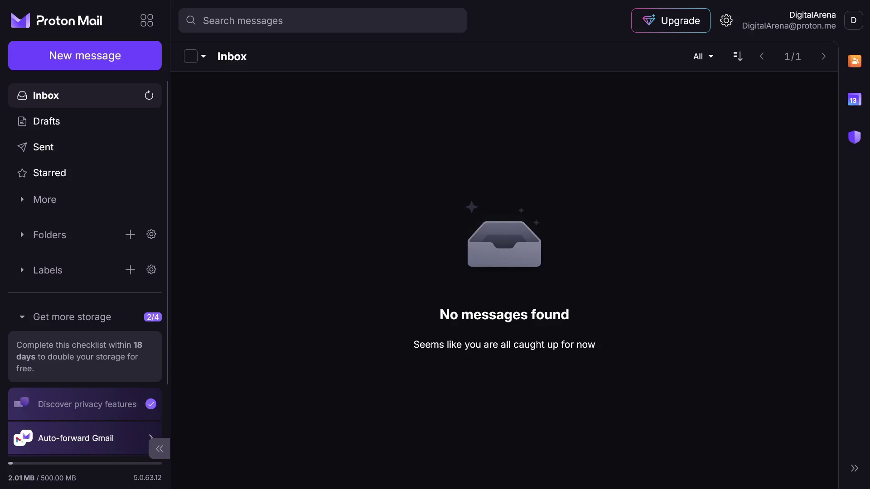
scroll(85, 272, down, 3)
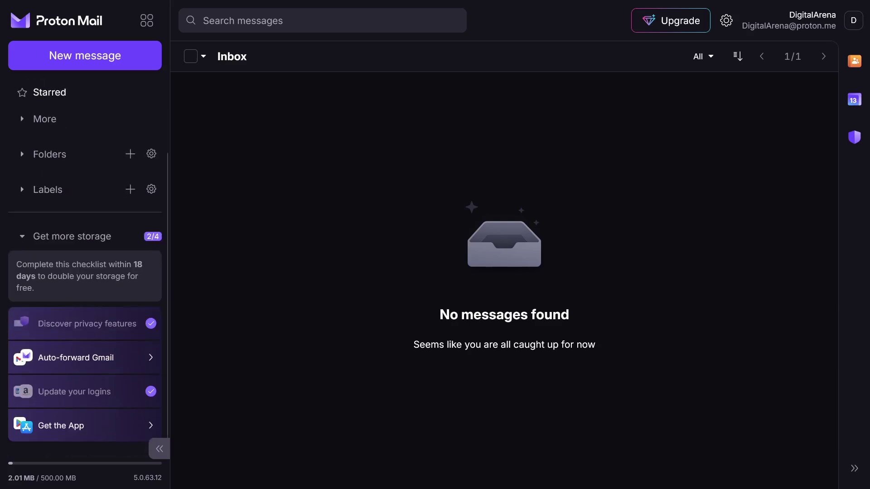
click(76, 358)
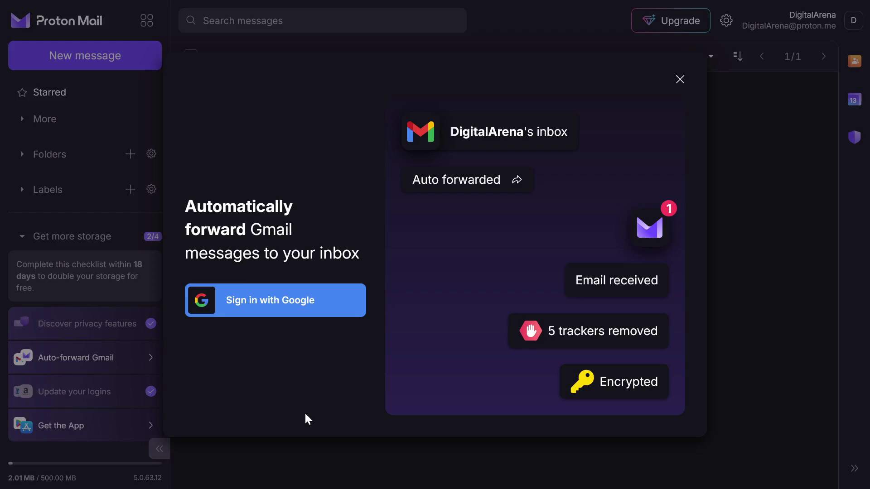
key(Escape)
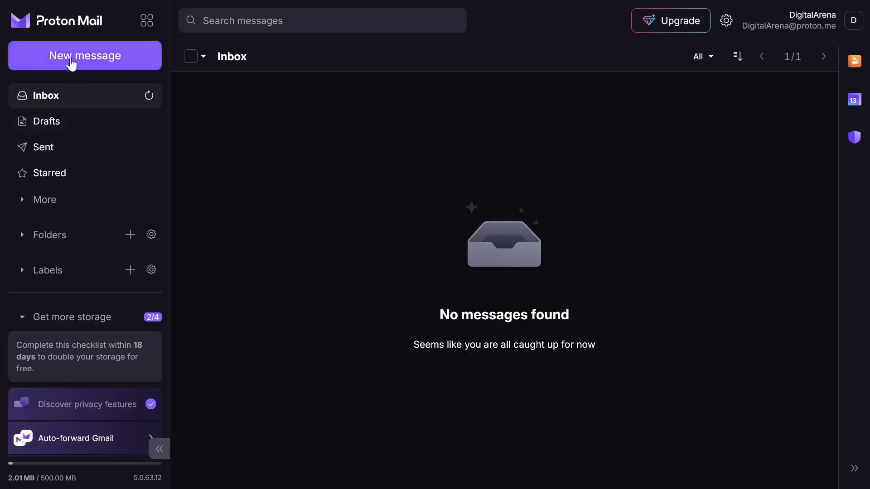
Compose a new message requesting a read receipt and bring up its expiration time settings
click(18, 59)
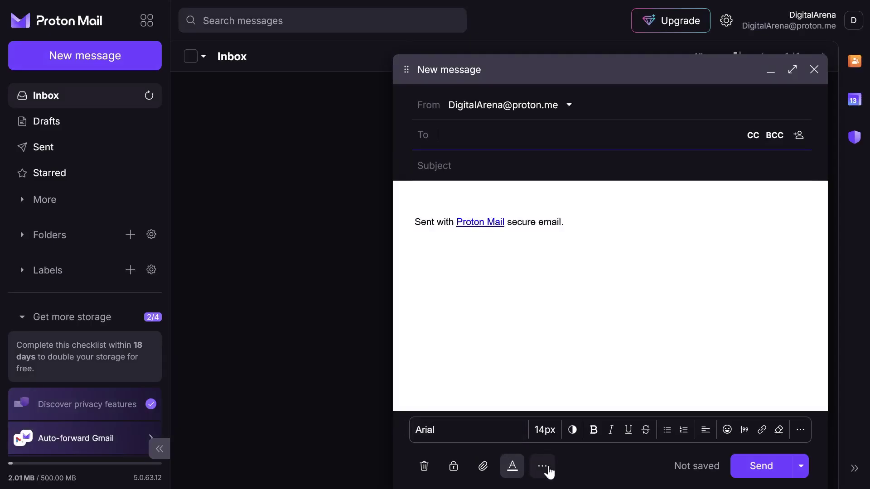
click(546, 470)
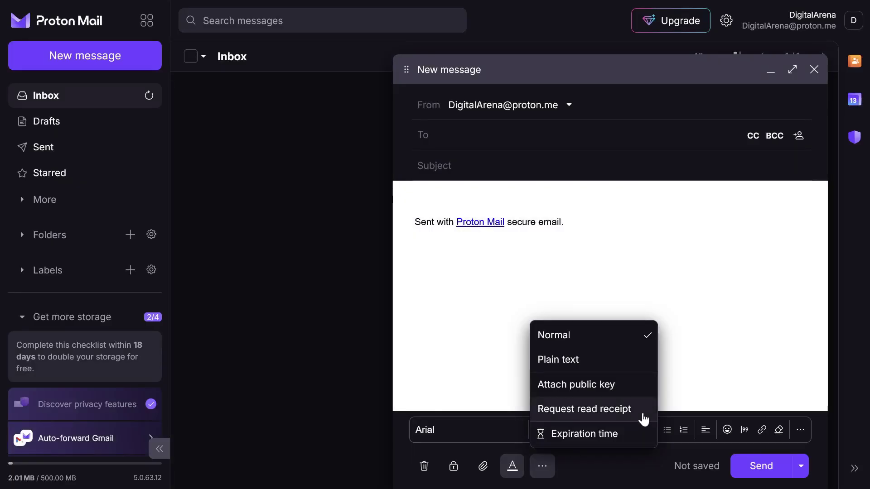
click(589, 409)
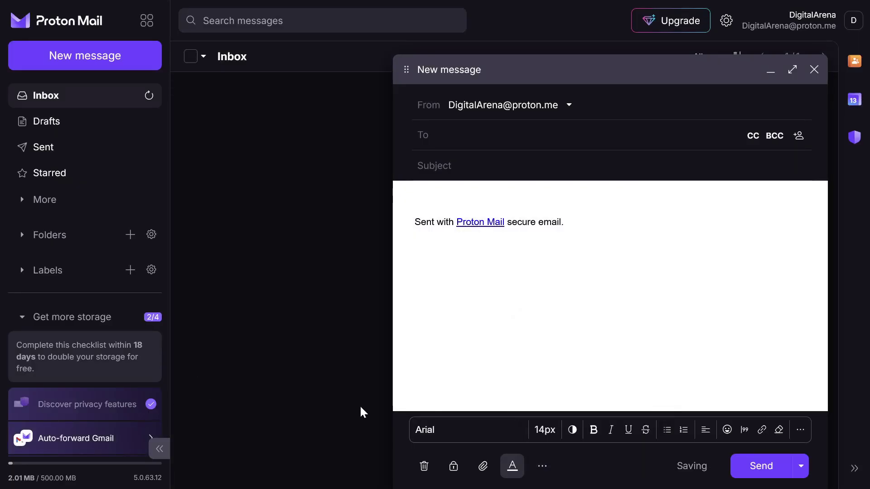
click(543, 466)
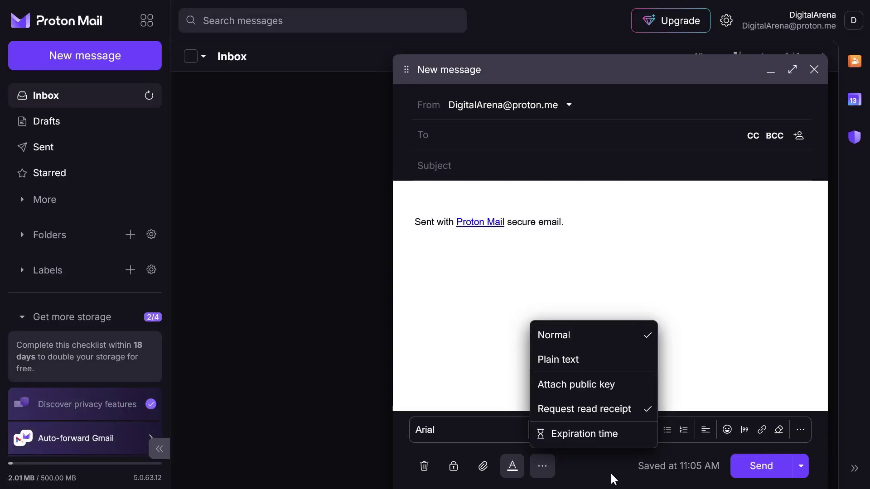
click(624, 437)
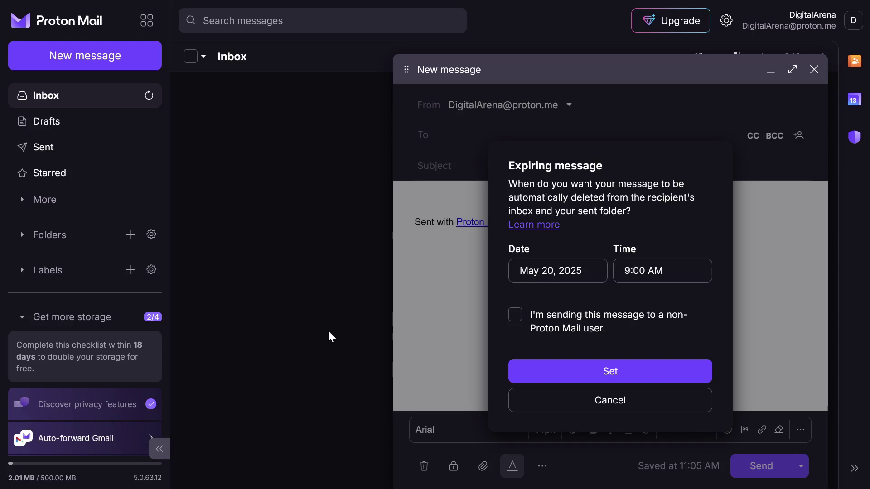
Mark the message for a non-Proton recipient, set a password and the hint 'Hint'
click(516, 315)
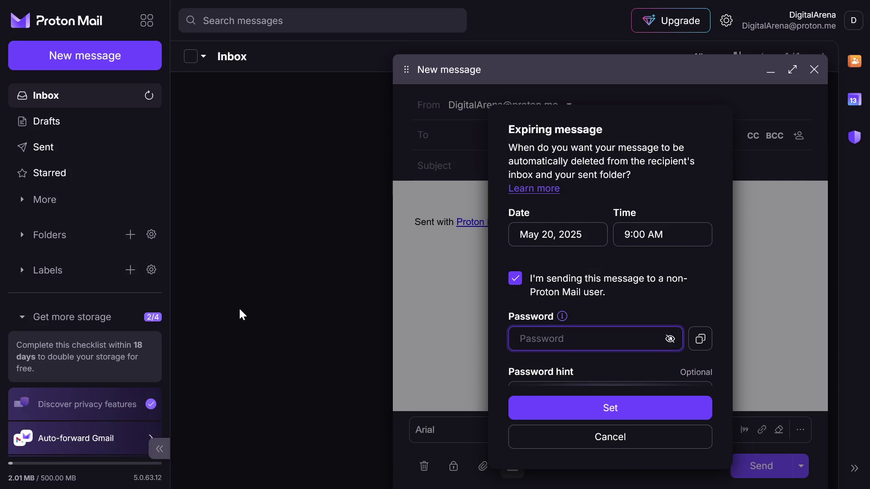
scroll(611, 296, down, 1)
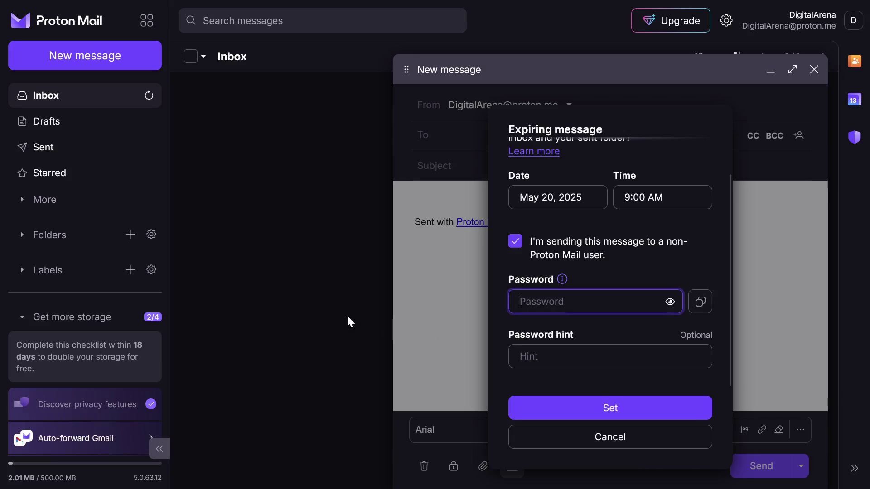
text(*******)
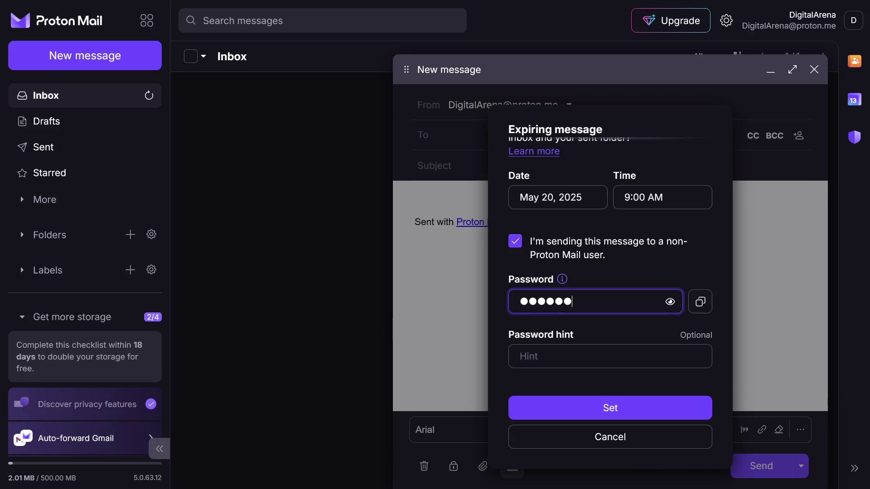
text(***)
click(527, 356)
text(Hint)
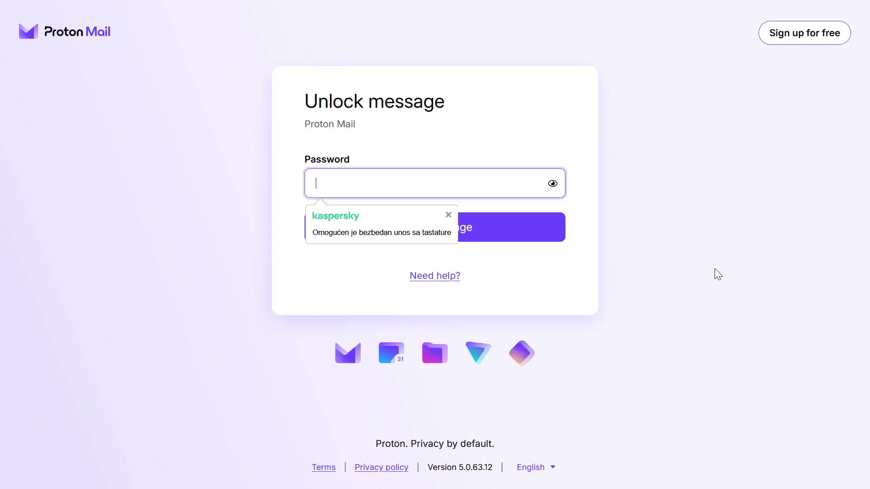
Enter the message password and unlock the protected 'Proba' message
text(••••••••••)
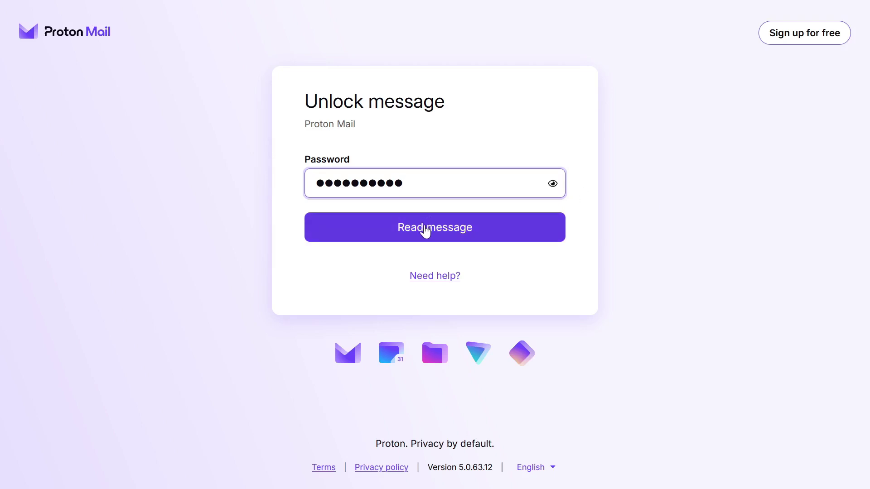
click(425, 228)
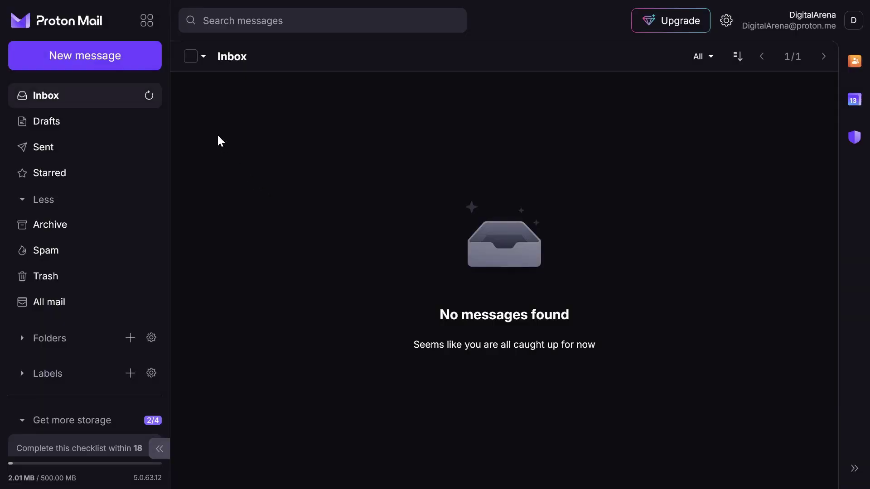
Switch to Proton Calendar via the apps grid, dismiss its welcome and select a Tuesday 13th slot
click(147, 22)
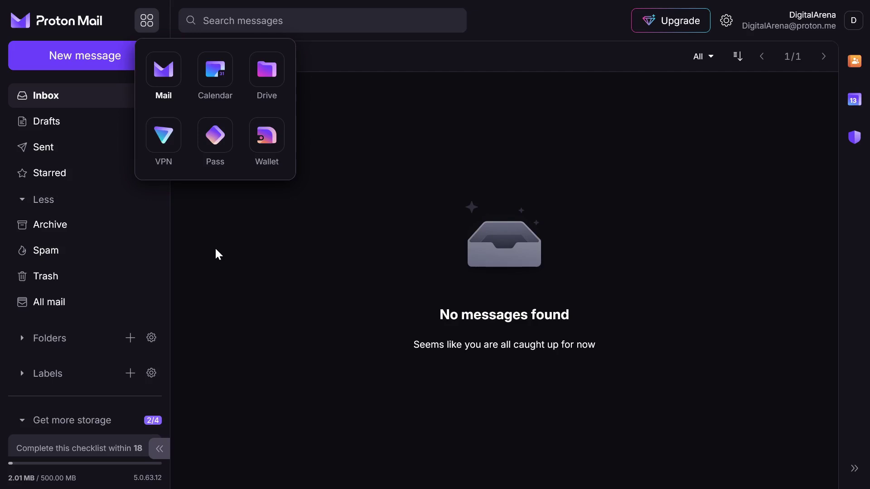
click(225, 77)
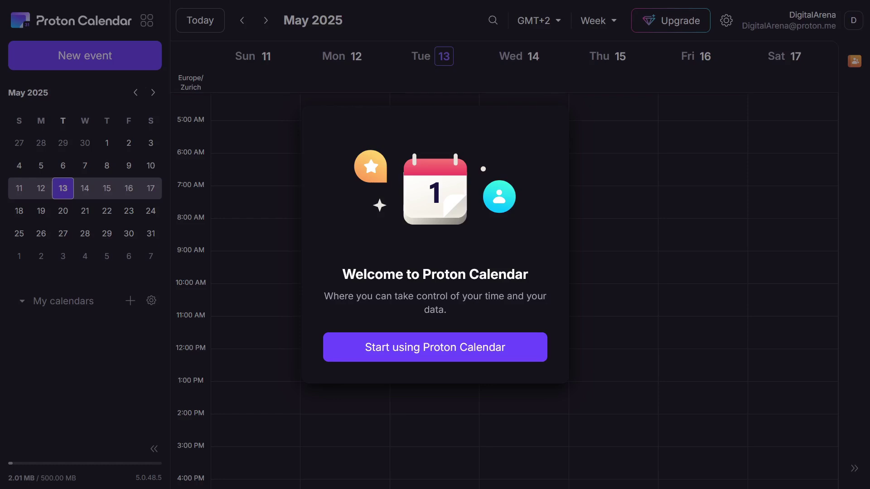
click(344, 349)
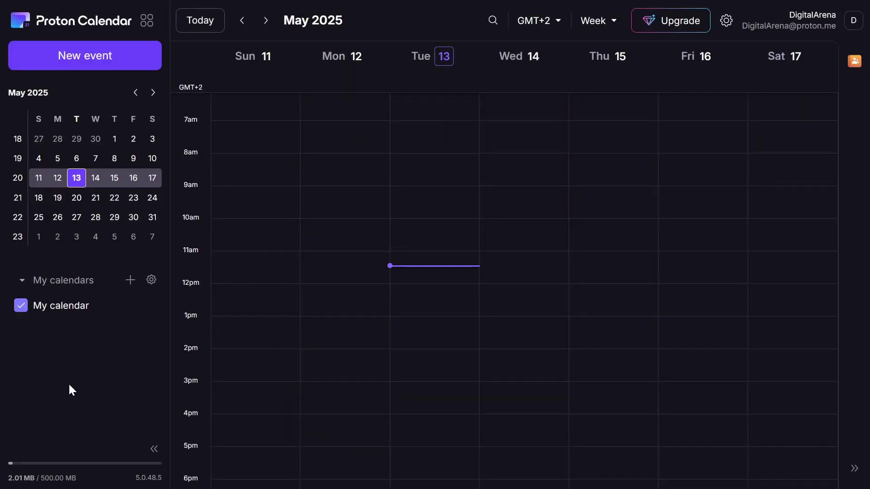
click(425, 267)
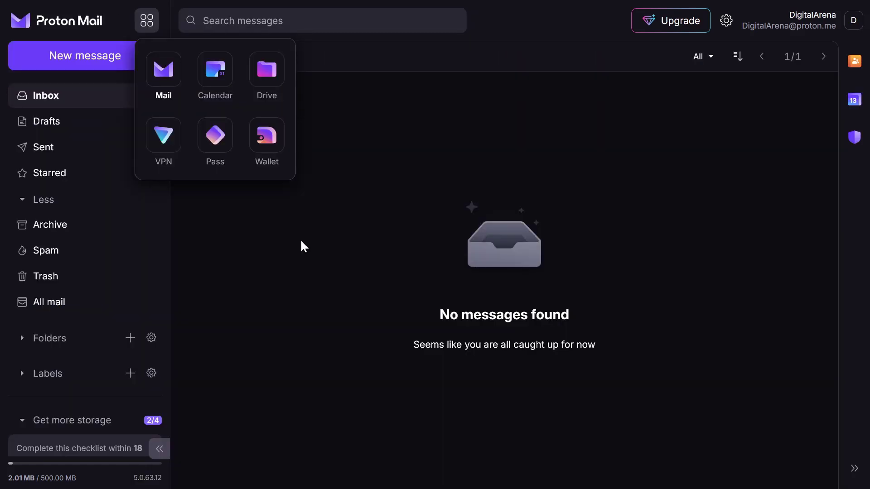
In Proton Drive, dismiss the welcome tour and upload a jpg image into My files
click(269, 74)
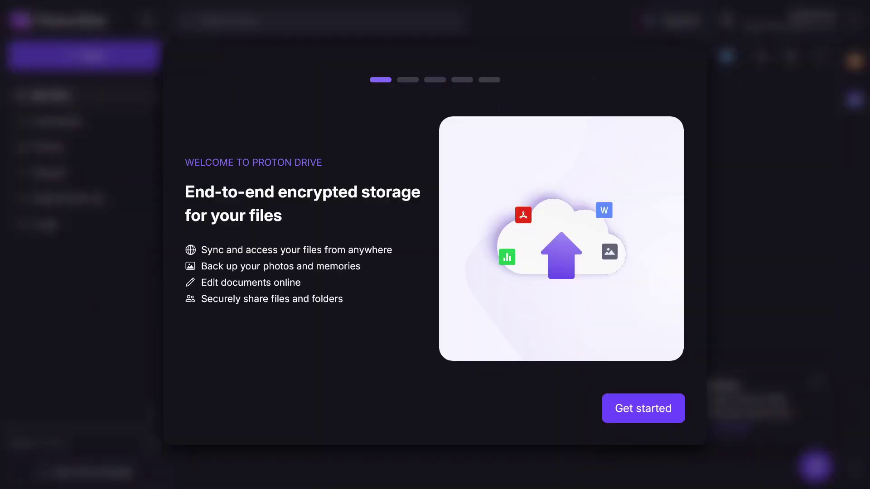
key(Escape)
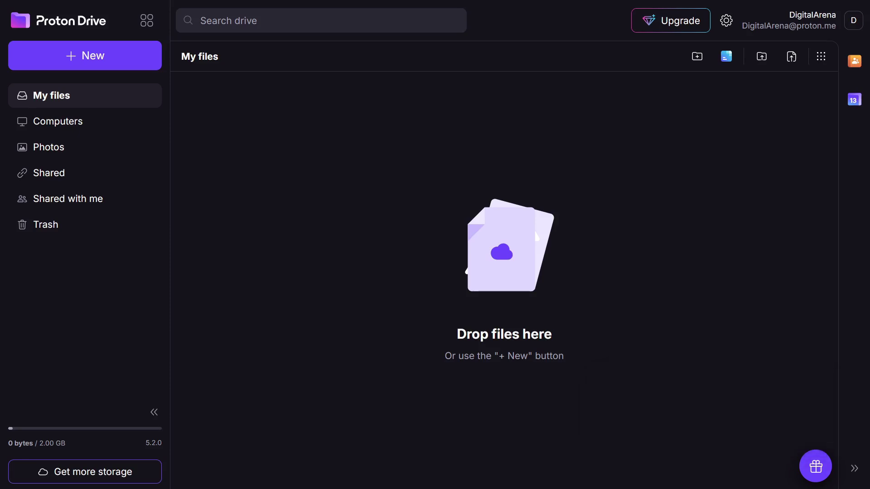
drag(534, 230, 503, 254)
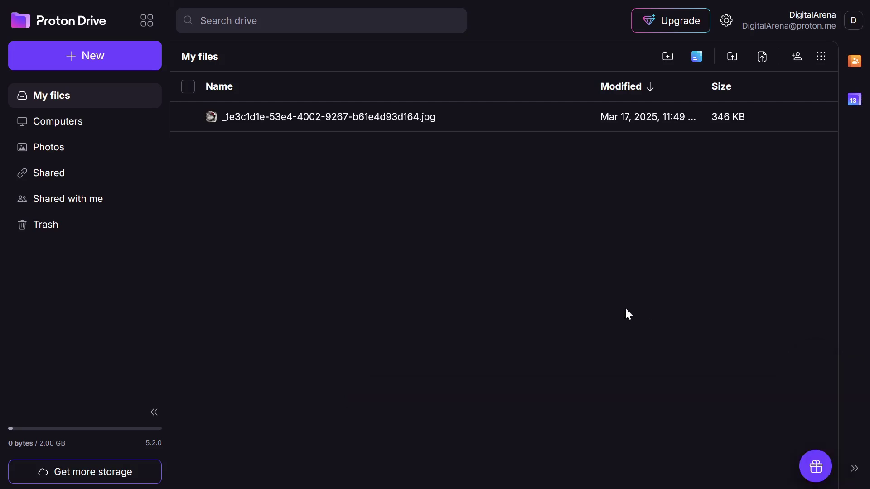
Select the uploaded jpg and bring up its Share dialog
click(774, 129)
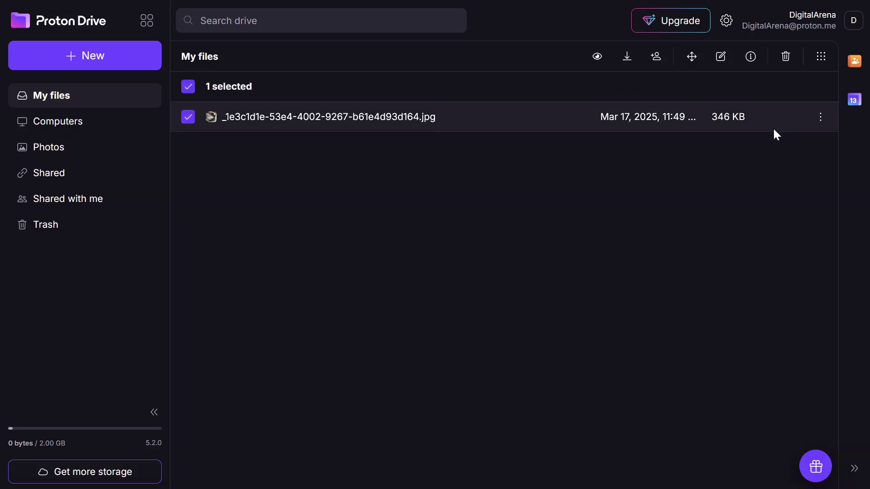
click(820, 117)
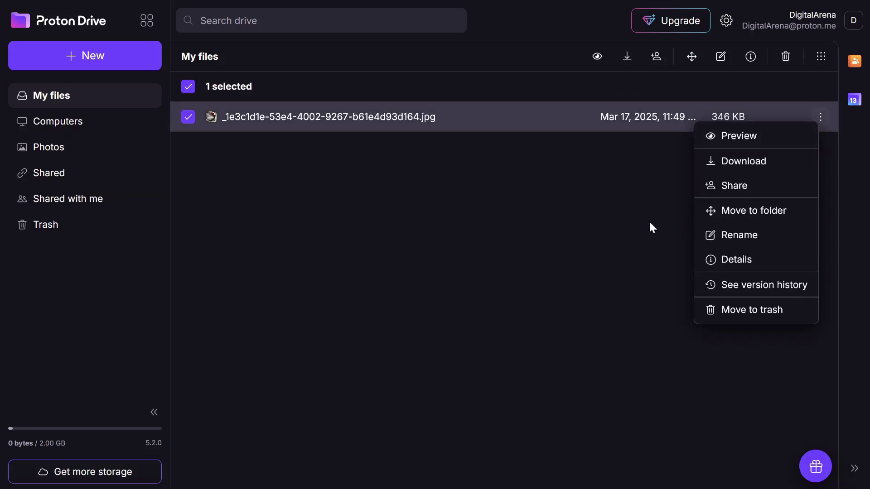
click(715, 194)
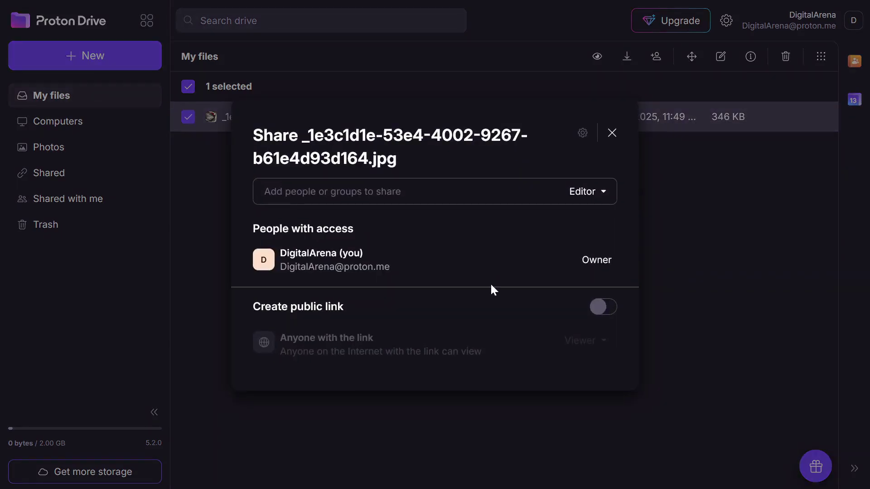
Create and copy a public link for the jpg, set to expire May 31, 2025
click(598, 307)
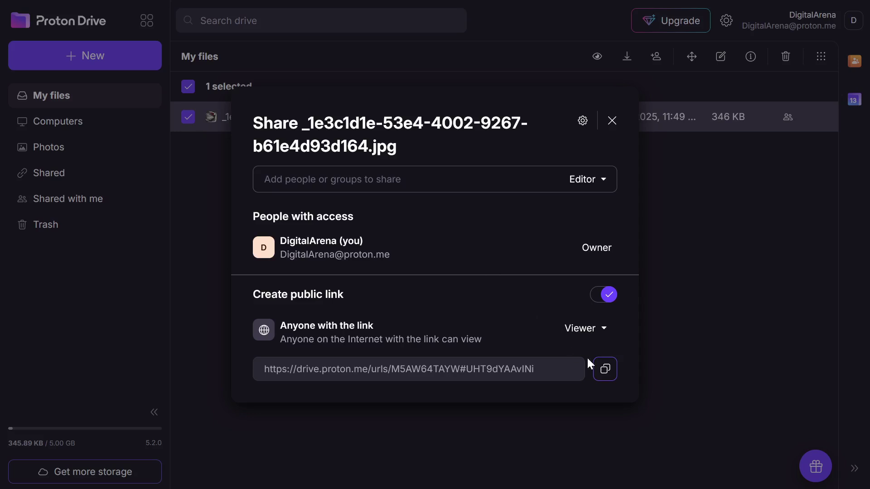
click(613, 379)
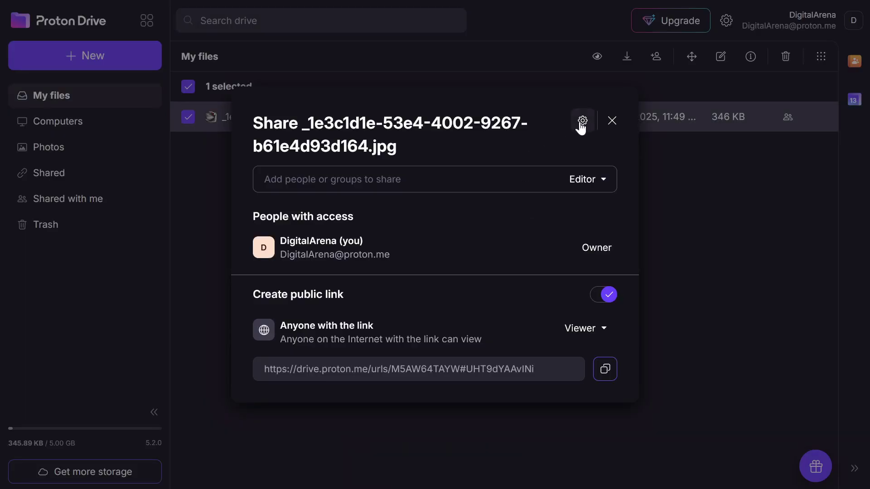
click(582, 121)
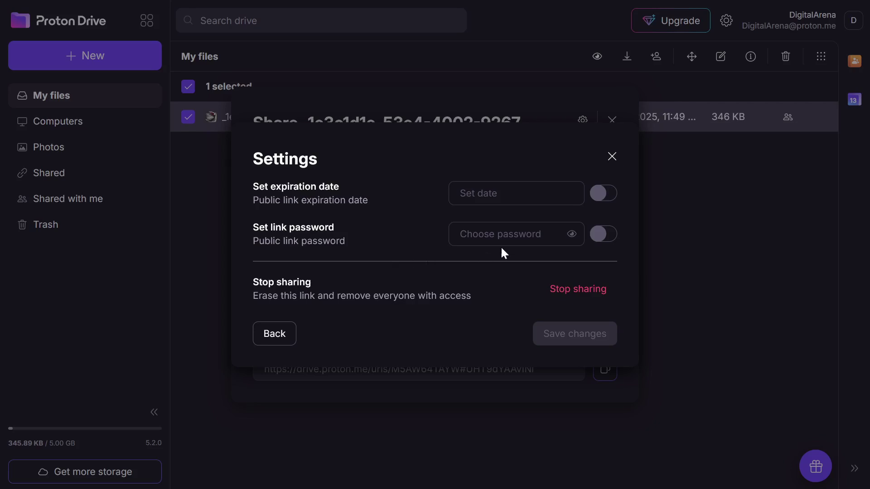
click(606, 194)
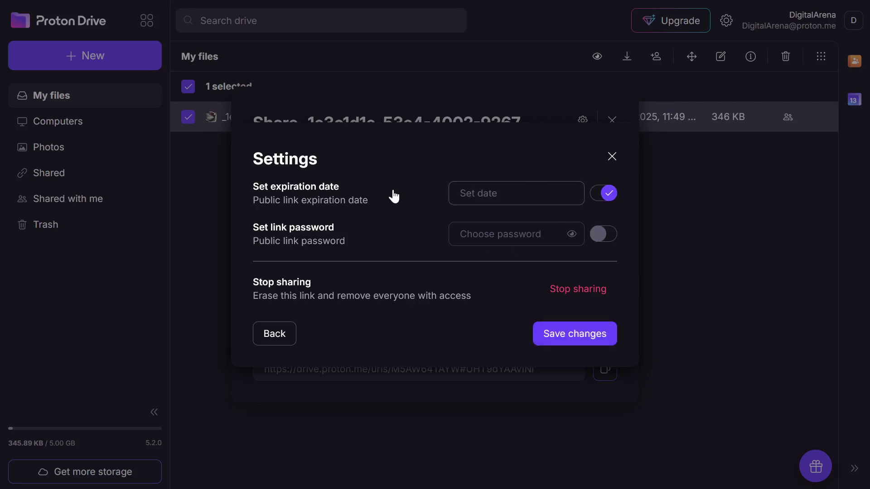
click(495, 195)
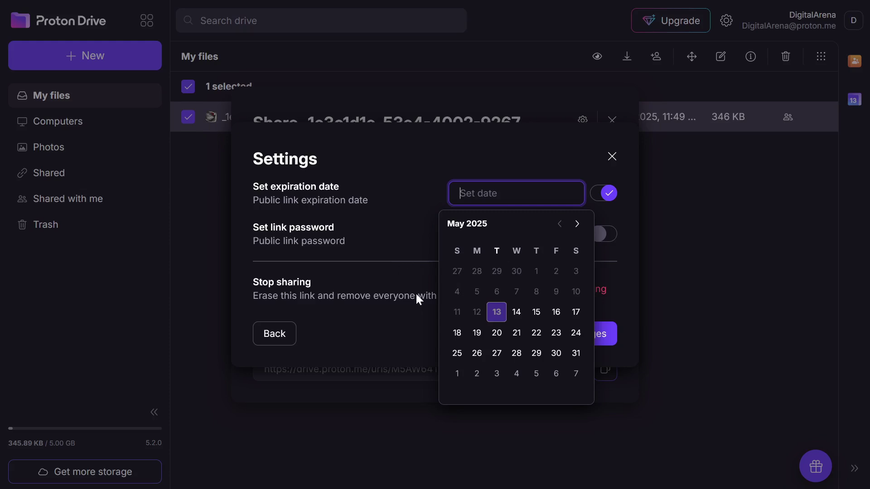
click(575, 353)
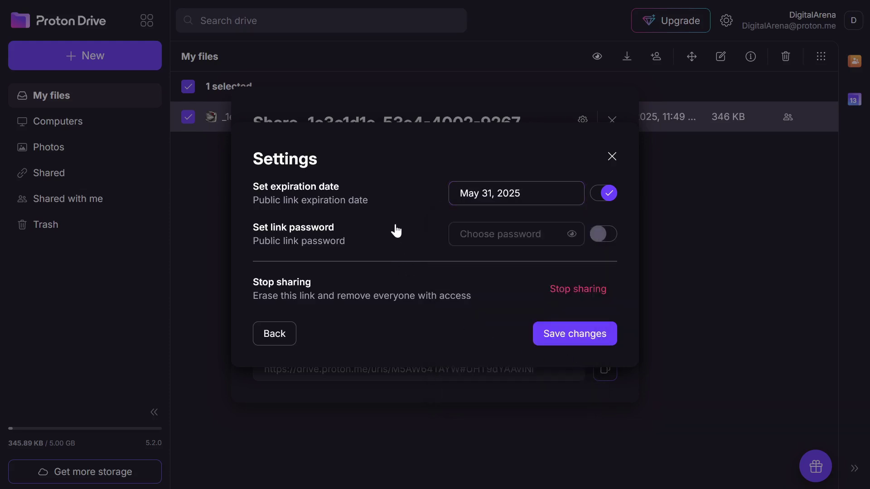
Protect the public link with a password, save the link settings and close sharing
click(608, 233)
click(505, 239)
text(********)
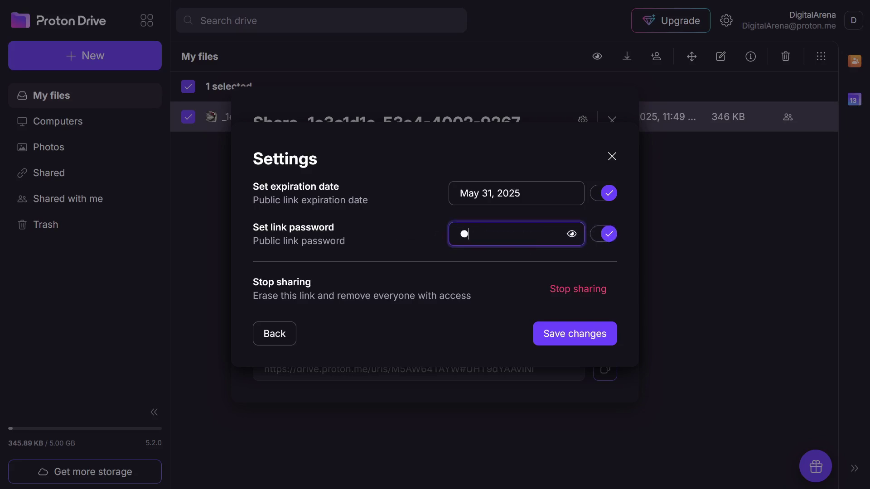
text(**)
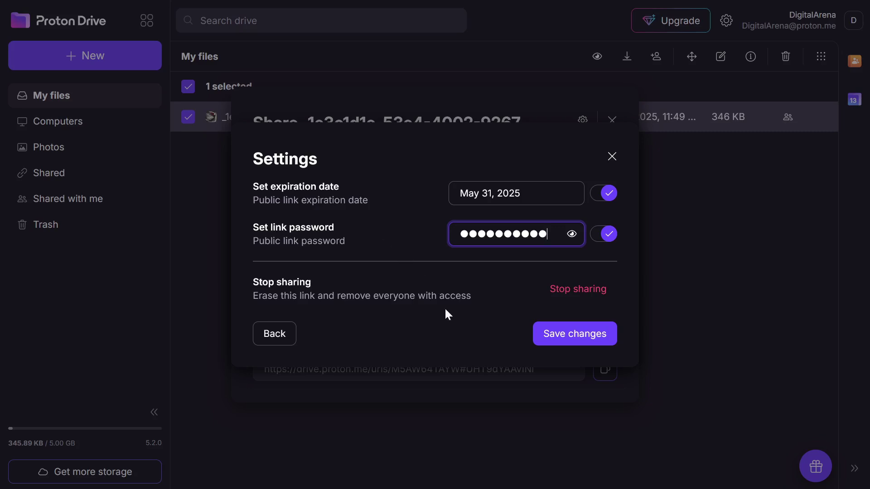
click(547, 340)
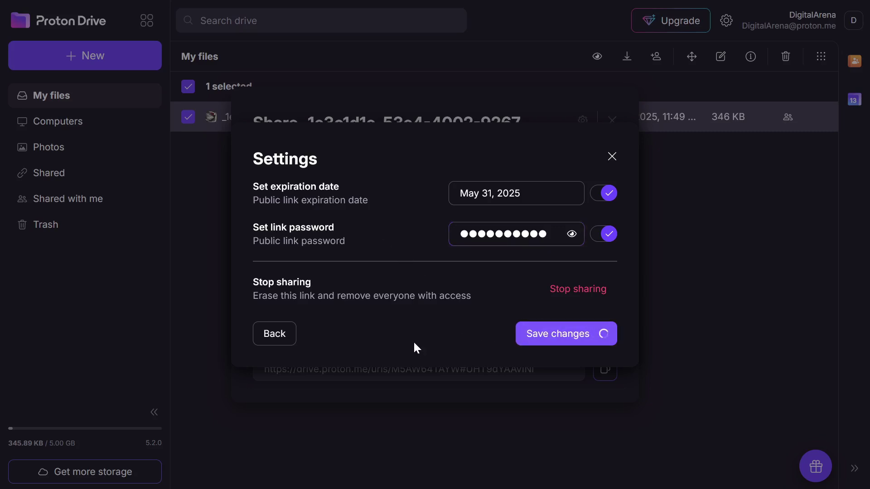
click(612, 122)
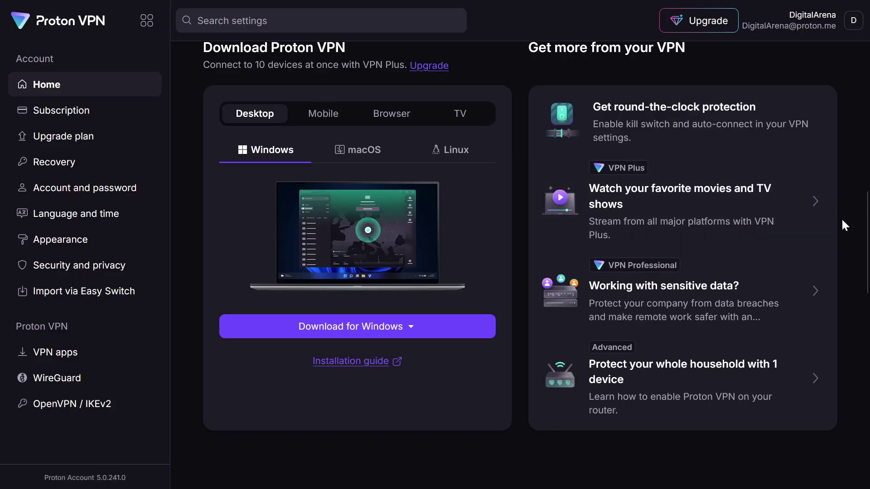
Browse the Mobile, Browser and TV download options on the Download Proton VPN card
click(323, 114)
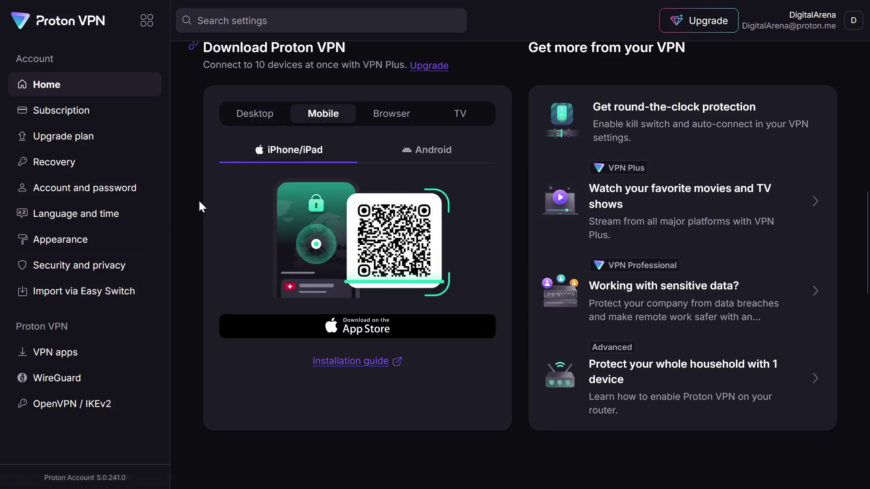
click(392, 114)
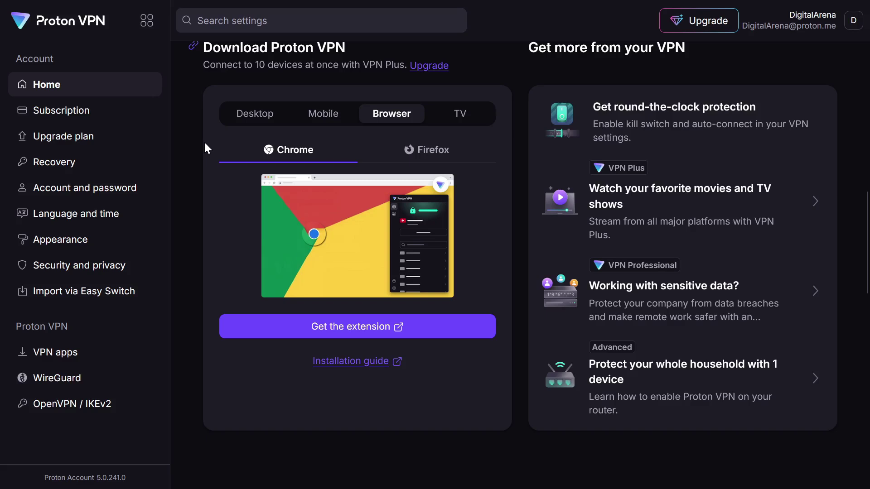
click(430, 123)
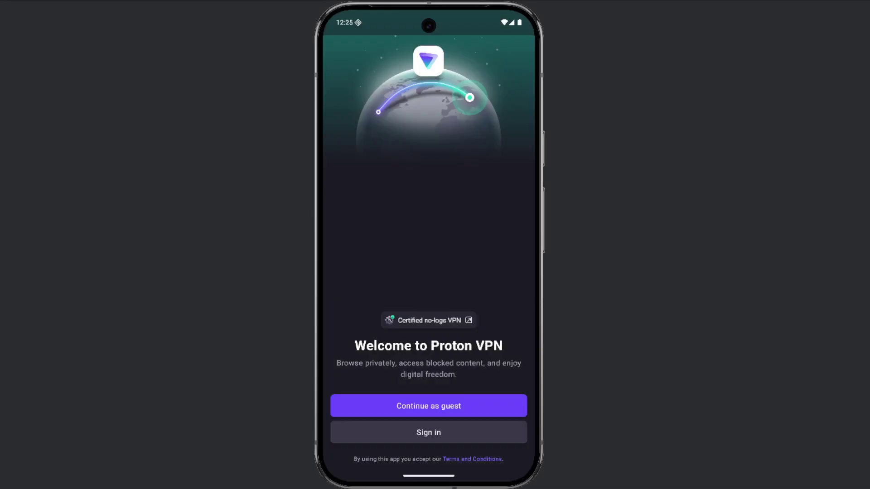
Continue into the Android app as a guest and review the available free server locations
click(429, 405)
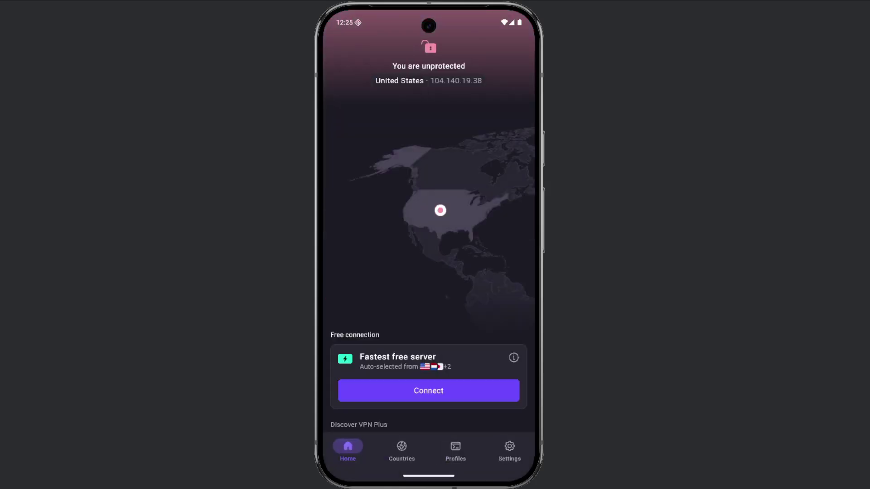
click(512, 357)
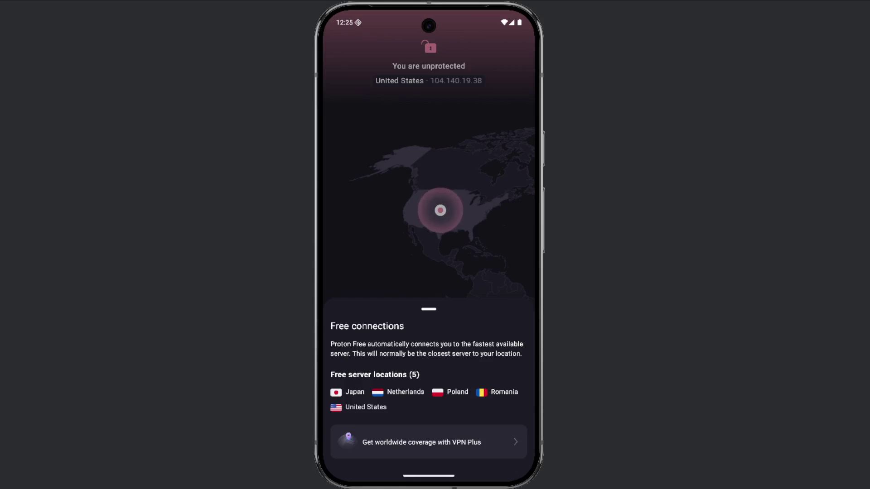
key(Escape)
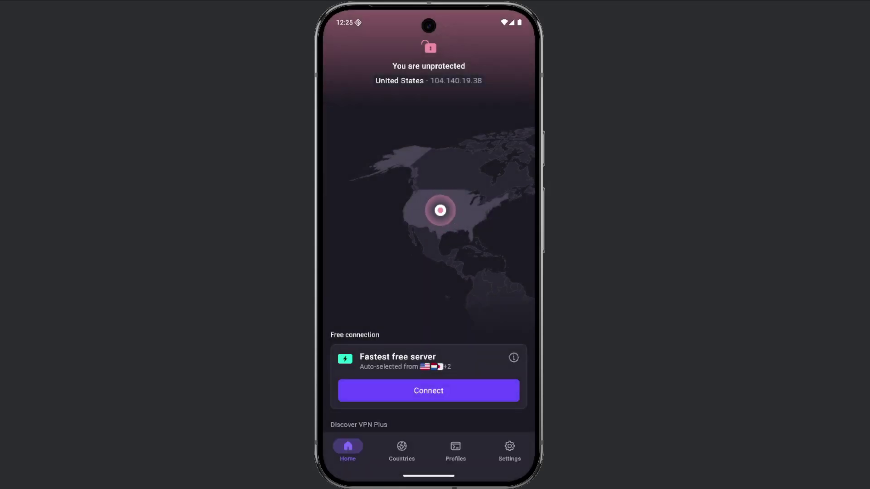
Connect to the fastest free server, approve the VPN request, allow notifications, then change server
key(Return)
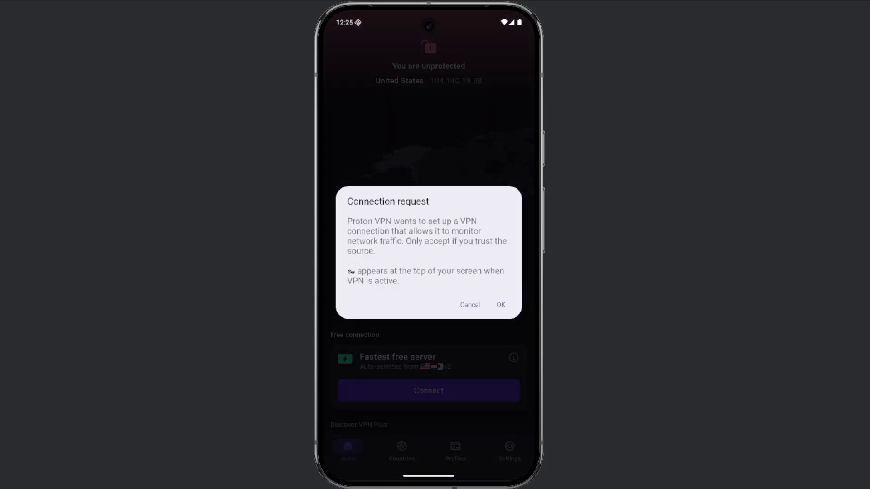
key(Return)
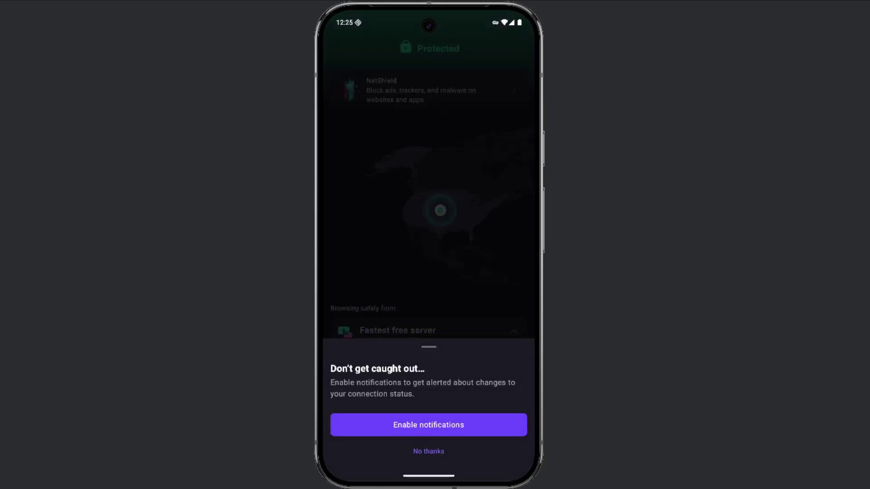
key(Return)
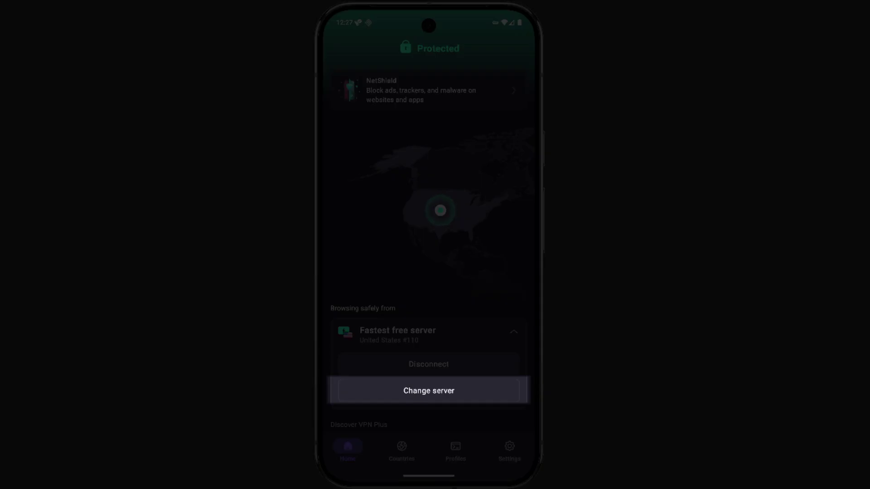
click(429, 391)
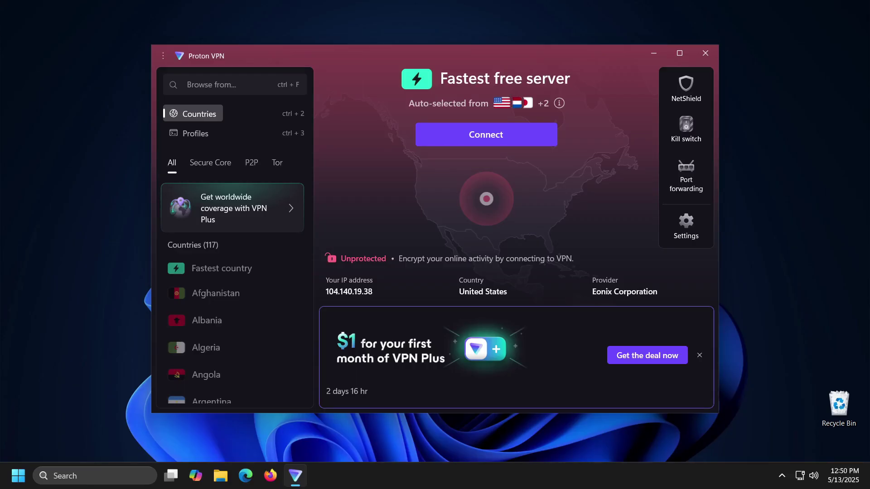
Dismiss the $1 VPN Plus banner and connect to the fastest free server
click(700, 355)
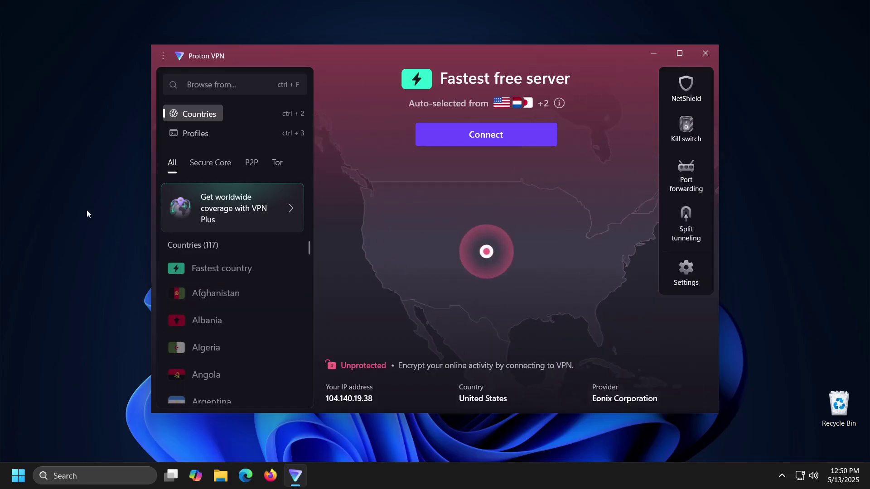
click(457, 143)
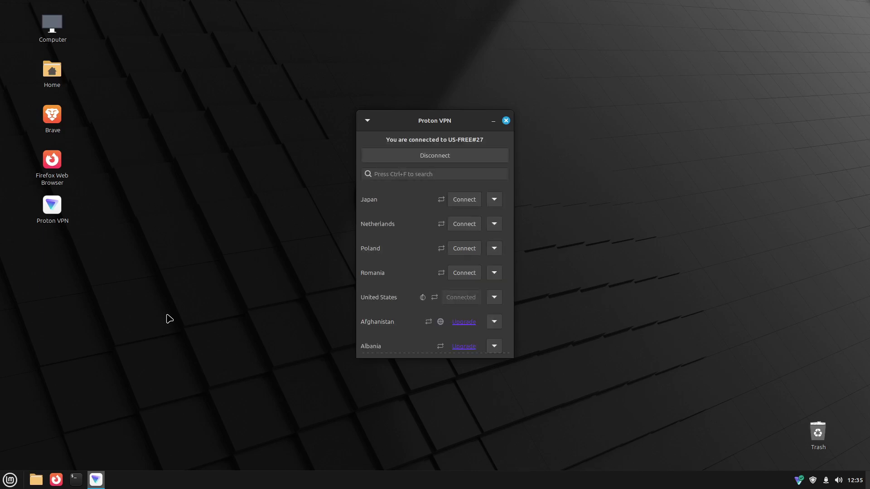
Launch Firefox from the taskbar once connected to US-FREE#27
click(58, 479)
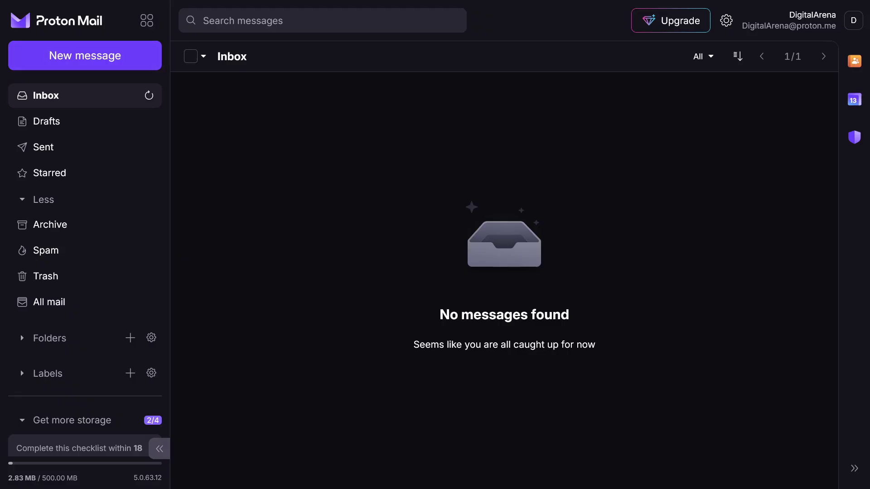
Open the Proton apps grid beside the Proton Mail logo to switch to Pass
click(142, 20)
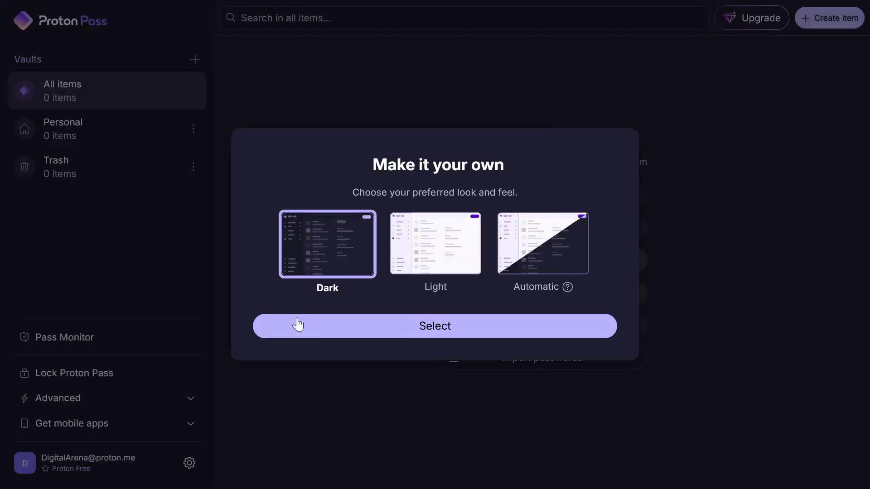
Confirm the Dark theme and start a new hide-my-email alias
click(391, 331)
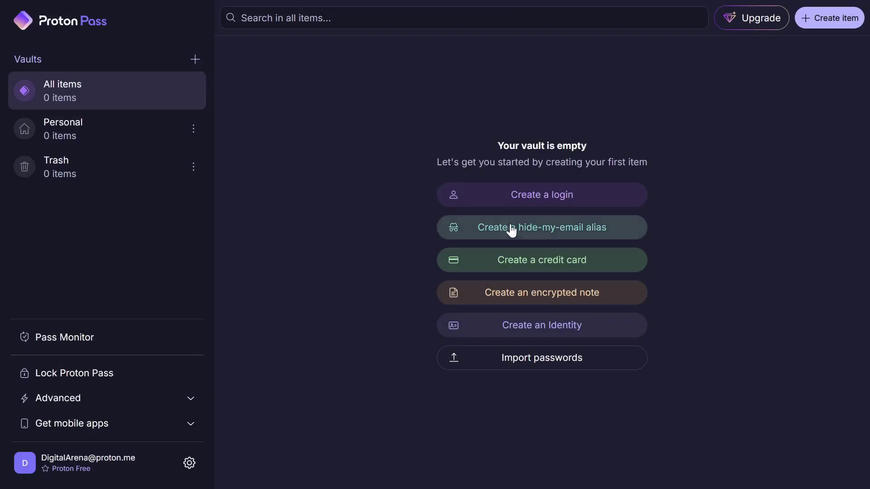
click(515, 229)
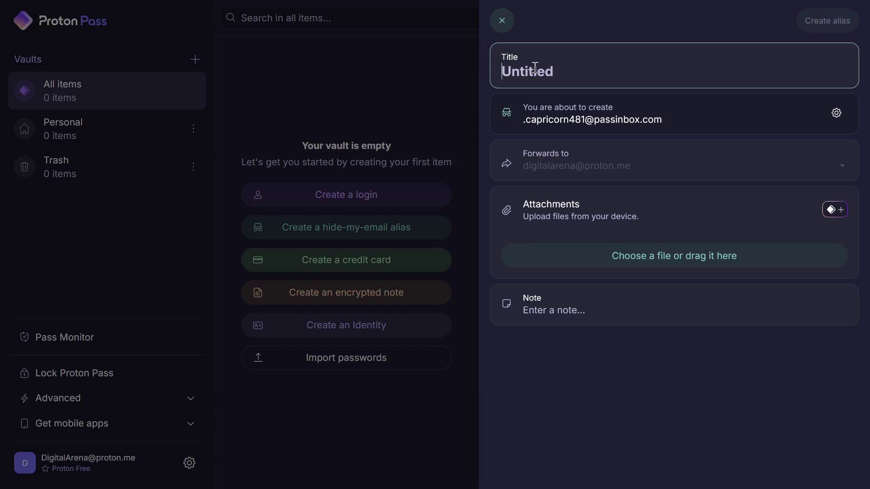
Create the alias titled 'test', then enter it and a username into TraxMojo's sign-up form
text(test)
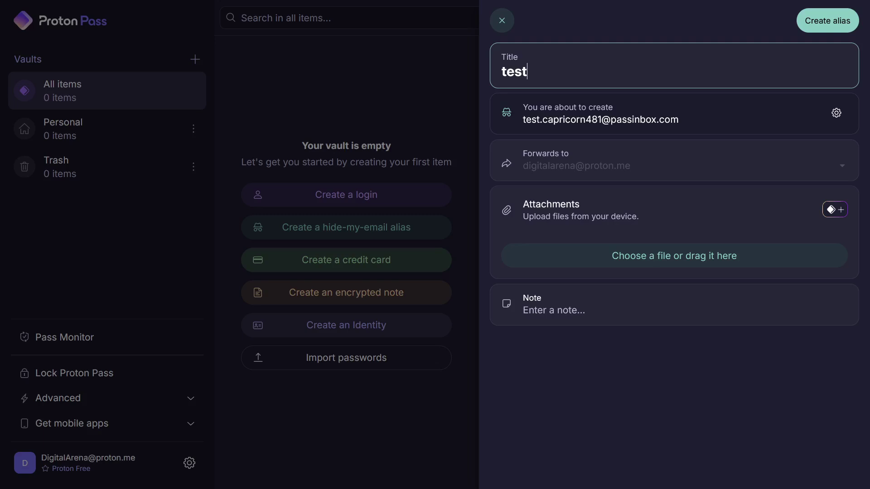
click(813, 25)
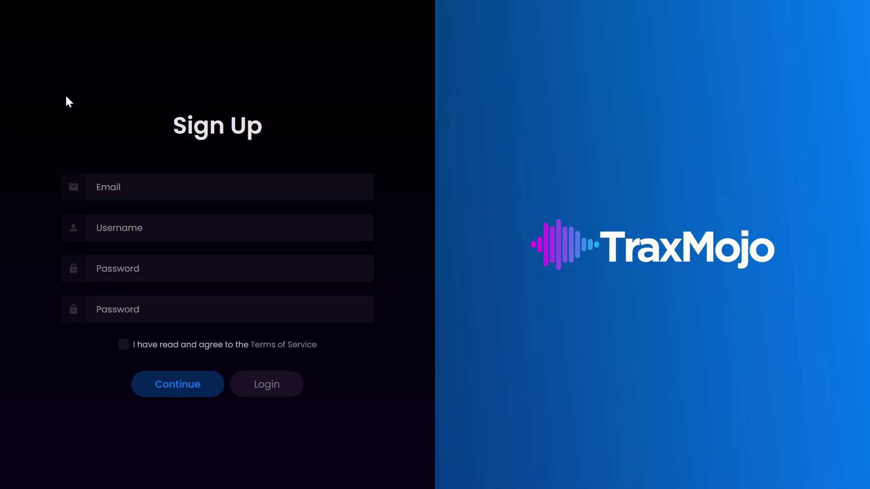
key(ctrl+v)
click(116, 227)
text(DigitalArena)
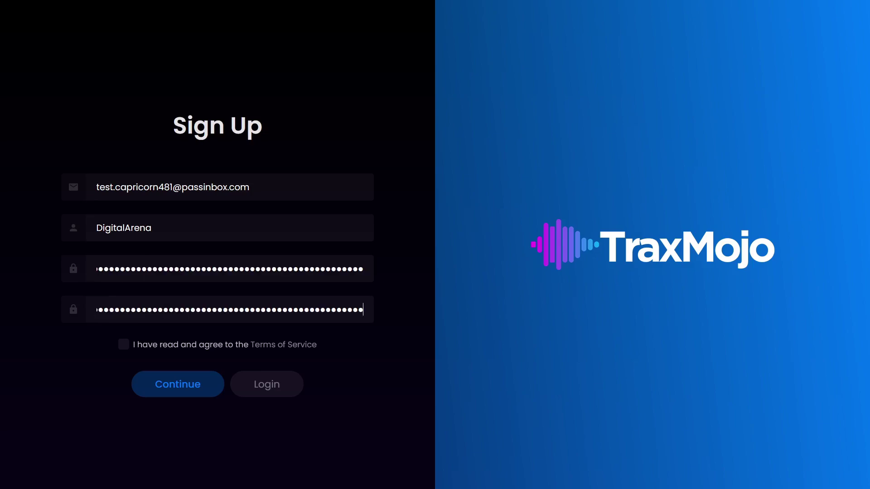
Accept TraxMojo's Terms of Service and submit the sign-up
click(124, 344)
click(142, 399)
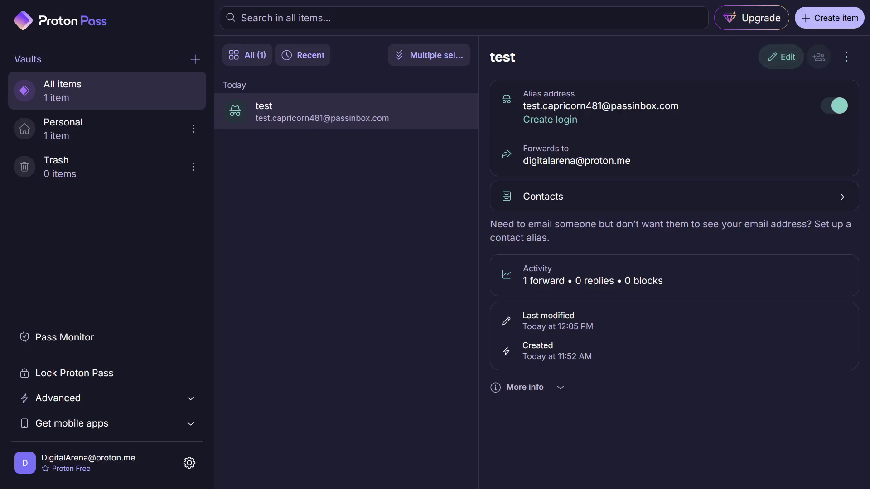
Create a TraxMojo login item using the pasted alias as its email, and save it
click(823, 19)
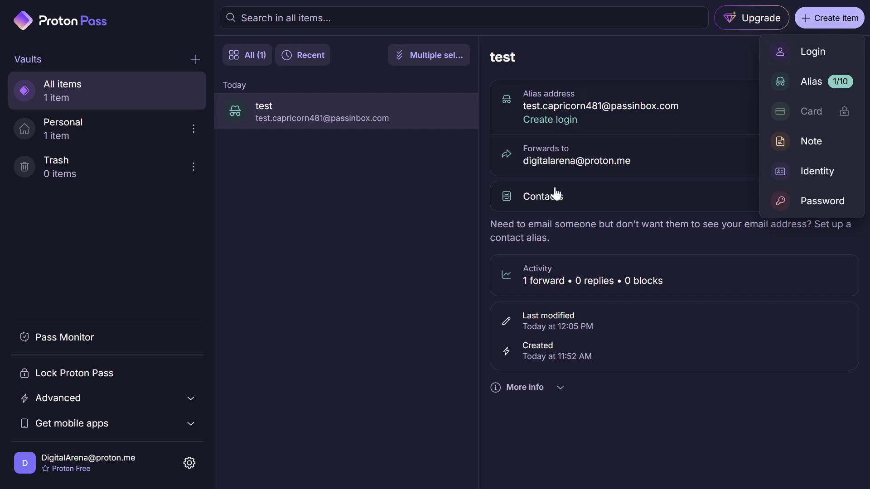
click(802, 58)
text(TraxMojo)
click(608, 116)
key(ctrl+v)
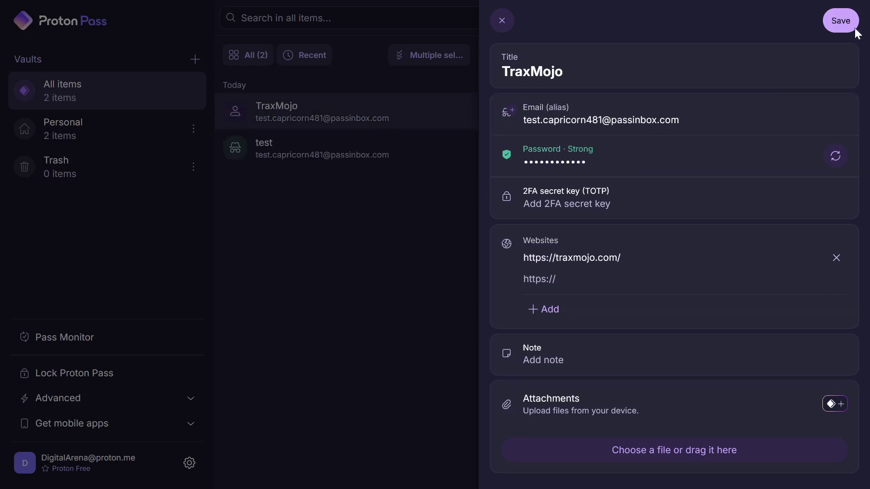
click(853, 29)
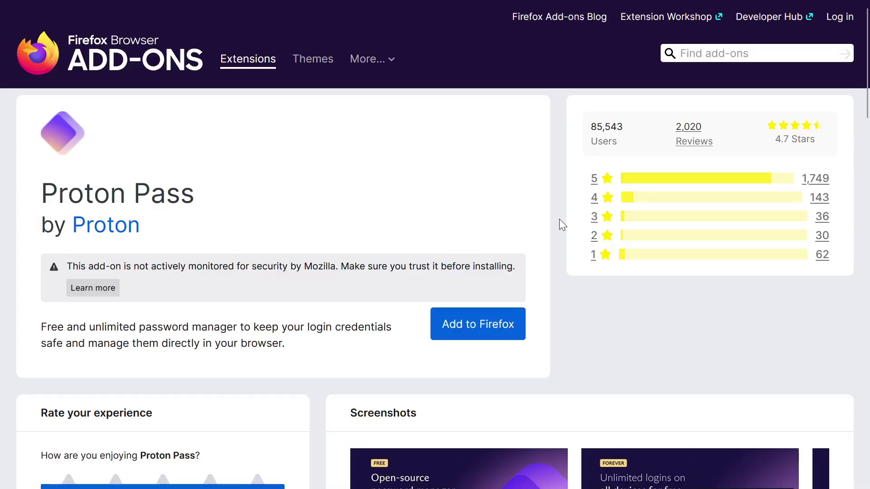
Install the Proton Pass add-on in Firefox
key(Return)
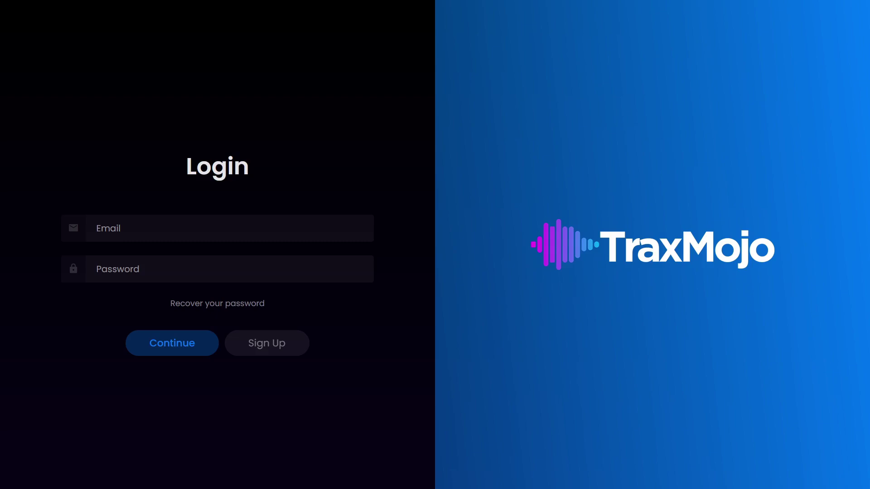
Autofill the TraxMojo login form with the saved TraxMojo entry from Proton Pass
click(224, 226)
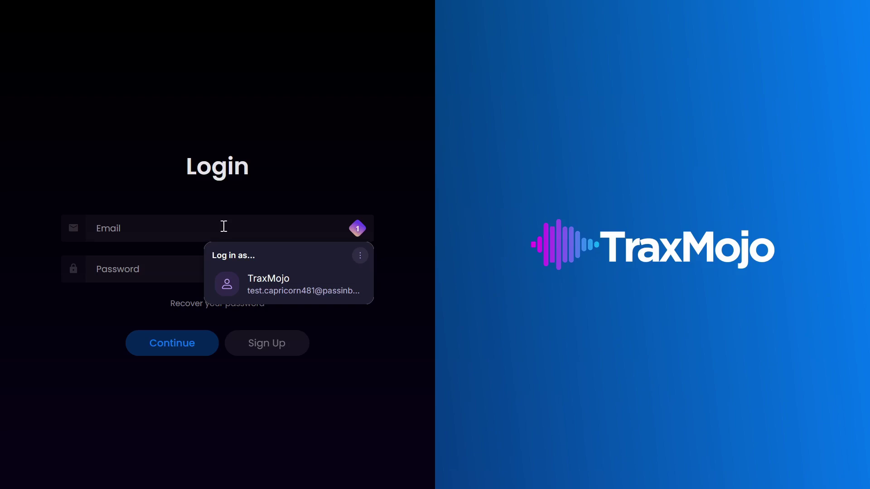
click(255, 285)
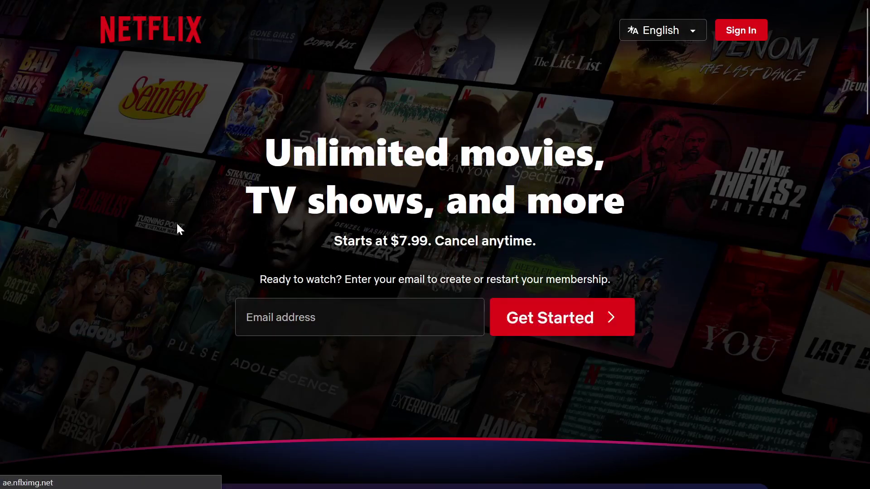
Create a new hide-my-email alias for Netflix and submit it to start membership
click(291, 313)
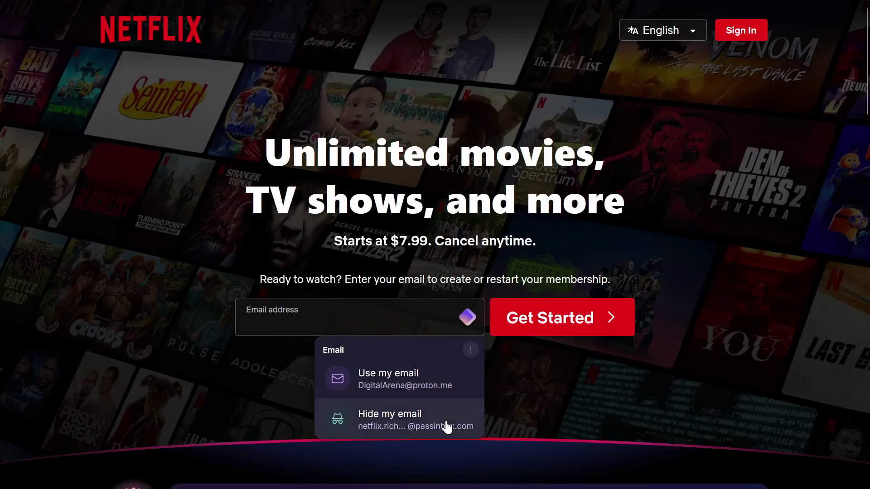
click(444, 426)
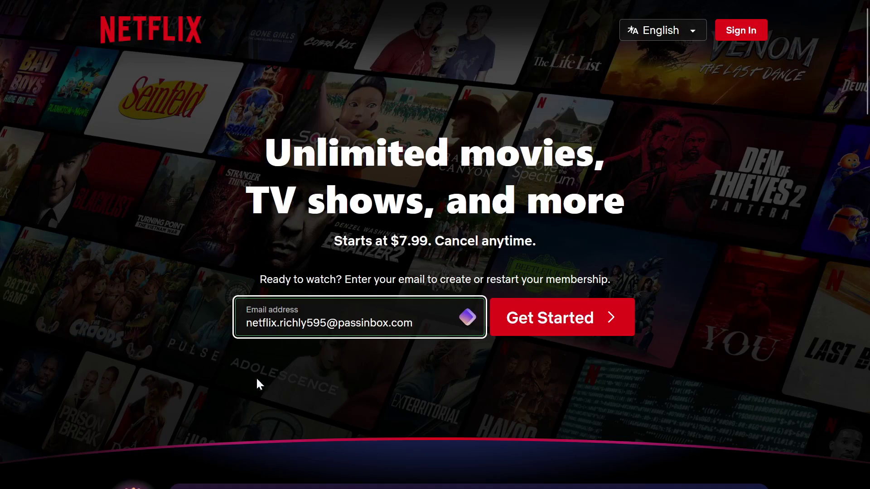
click(582, 322)
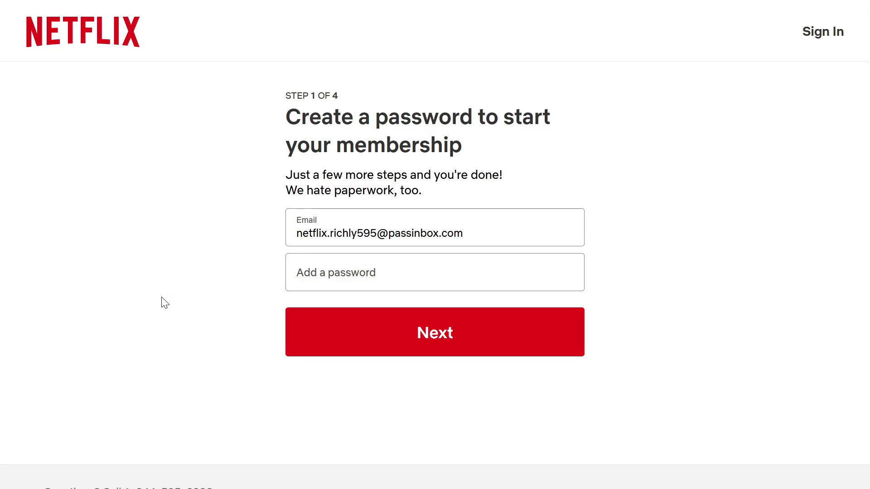
Fill the Netflix password with a generated 40-character password and continue
click(335, 277)
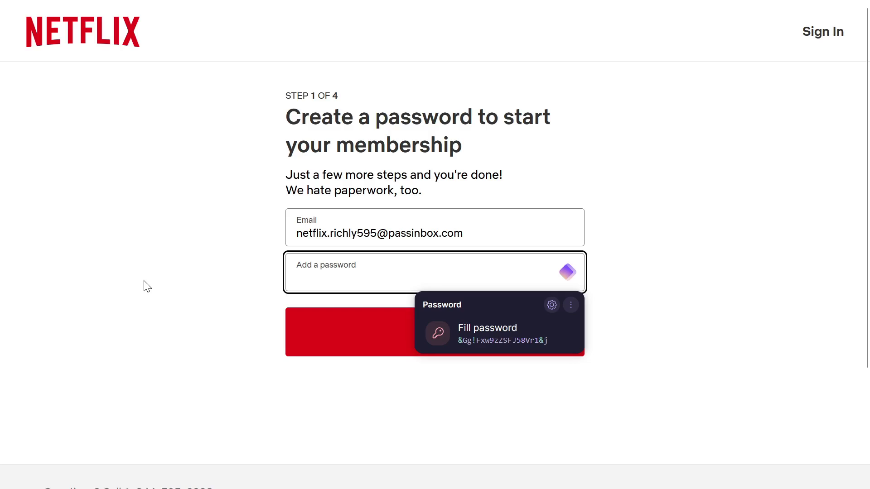
click(552, 305)
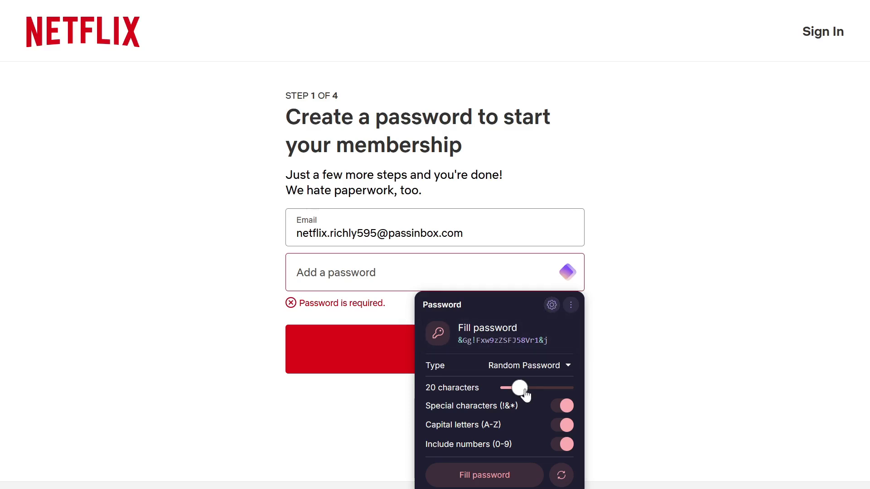
drag(524, 391, 552, 388)
click(502, 343)
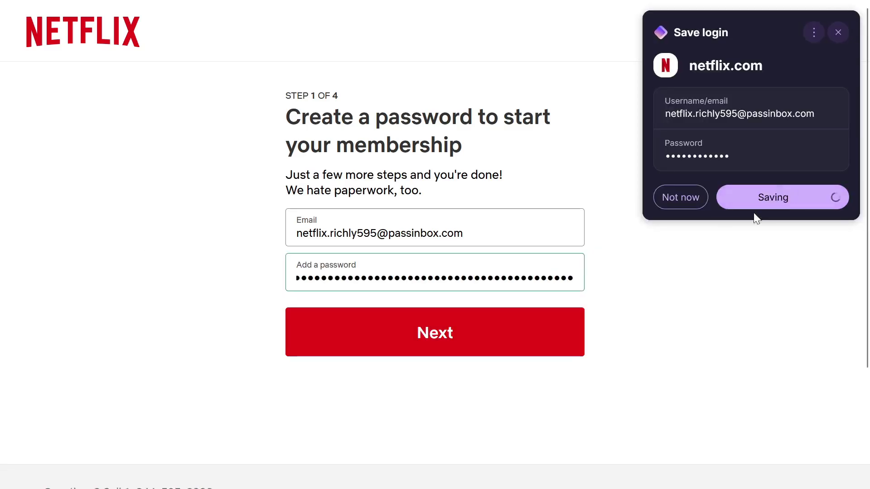
click(435, 349)
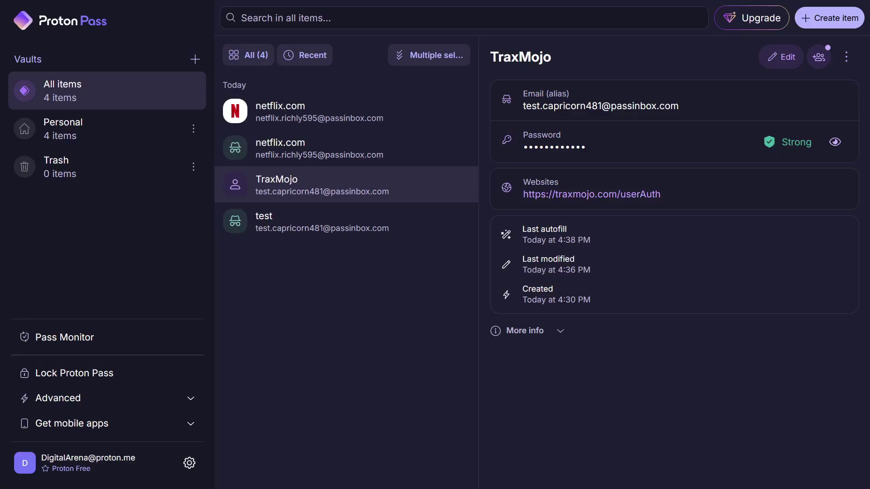
Review the netflix.com alias and saved Netflix login in Proton Pass, then show the Proton apps list
click(353, 149)
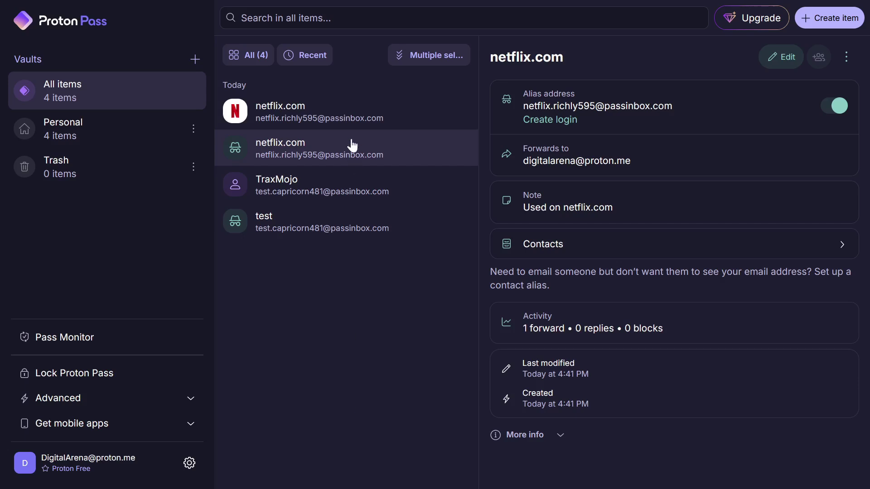
click(350, 119)
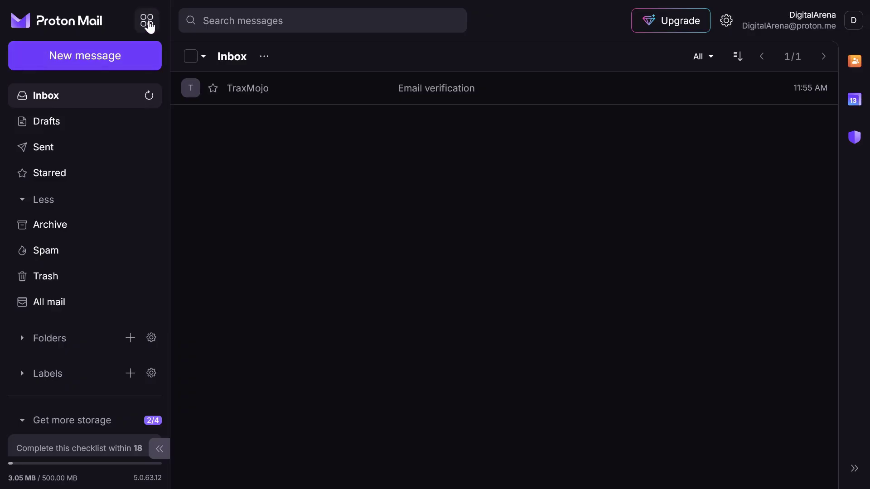
click(148, 22)
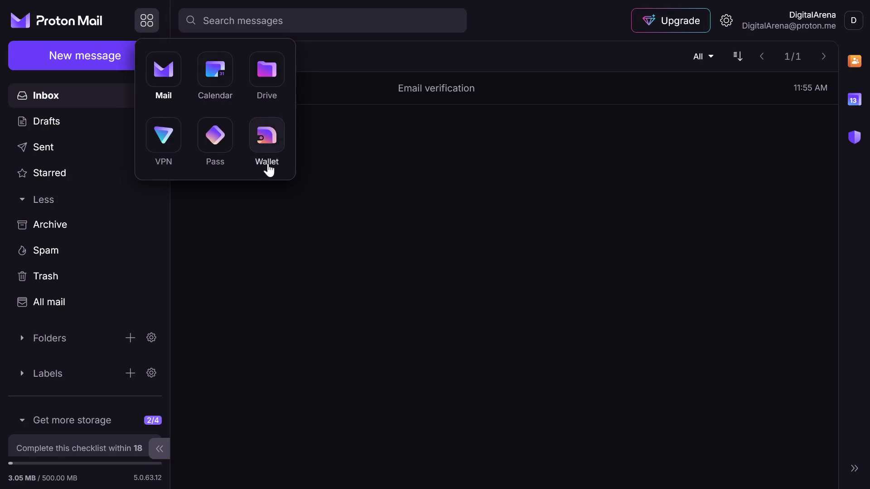
Open Proton Wallet, create a wallet with USD as default currency, and dismiss the welcome message
click(271, 153)
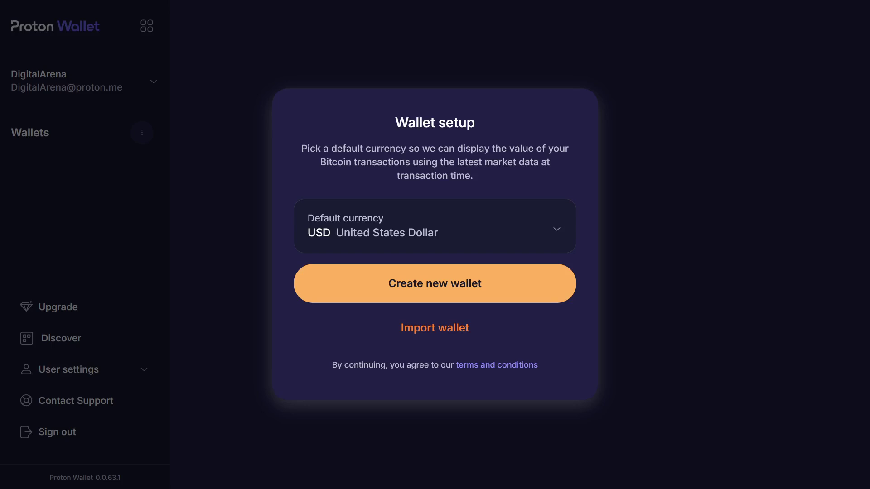
click(559, 231)
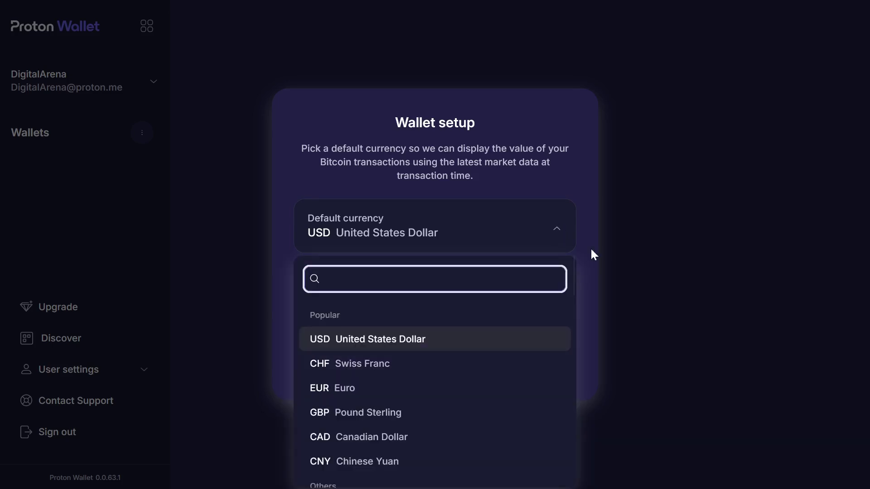
scroll(516, 353, down, 15)
scroll(516, 353, down, 5)
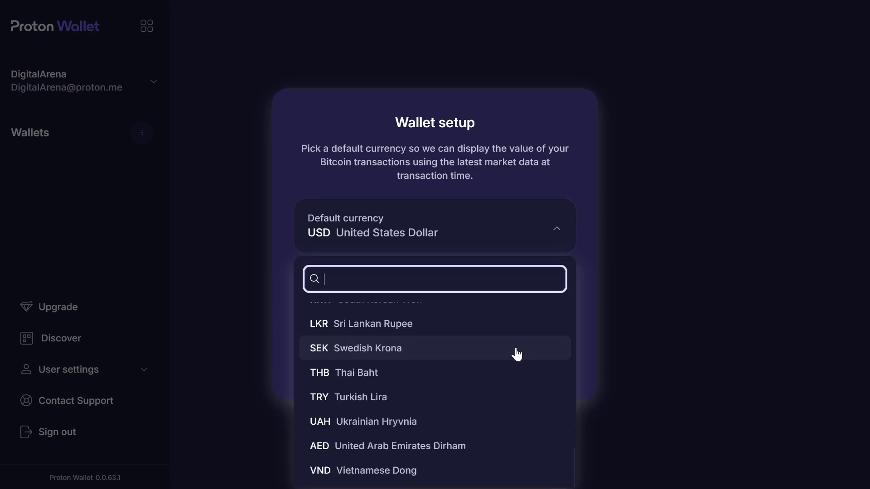
scroll(516, 353, up, 15)
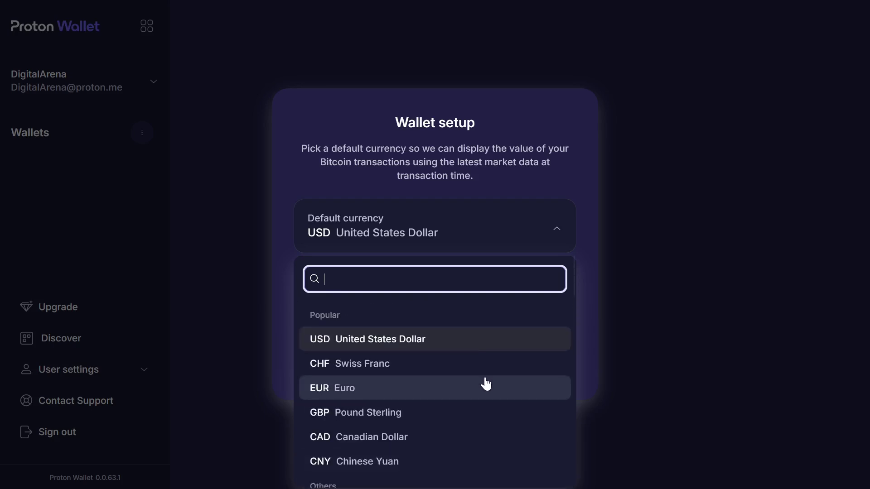
click(573, 171)
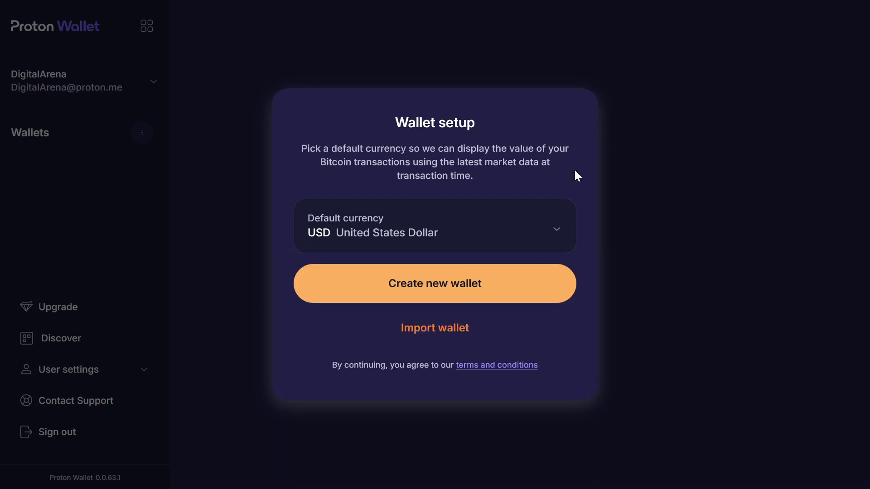
click(535, 291)
click(198, 229)
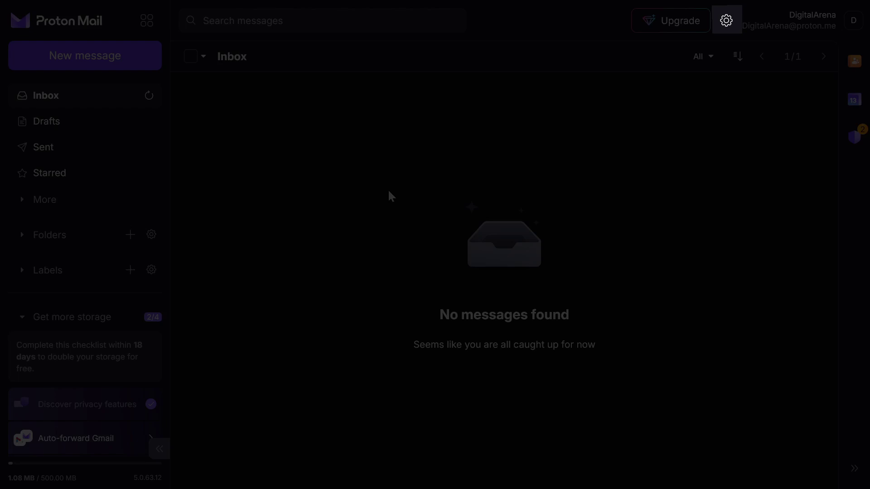
click(726, 21)
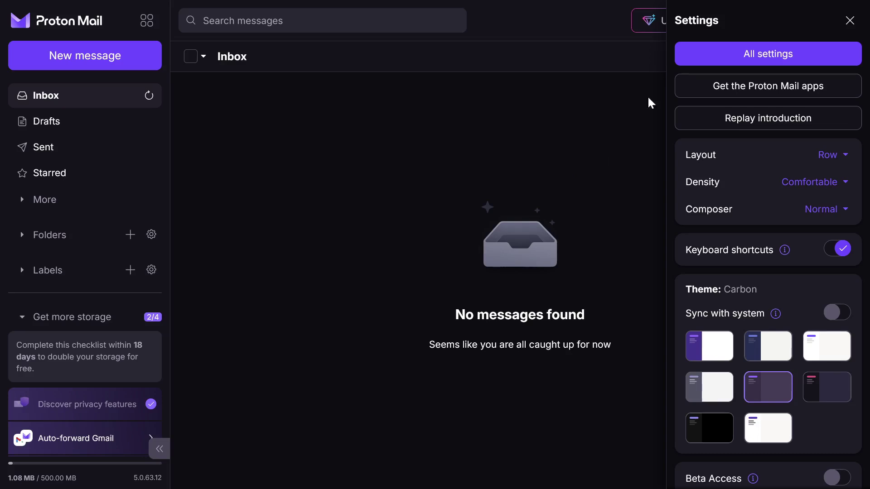
click(705, 57)
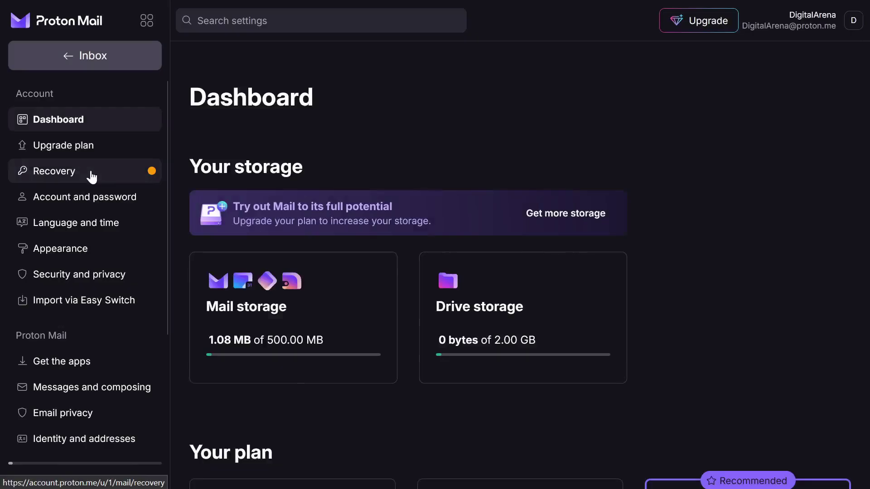
click(39, 172)
scroll(297, 373, down, 7)
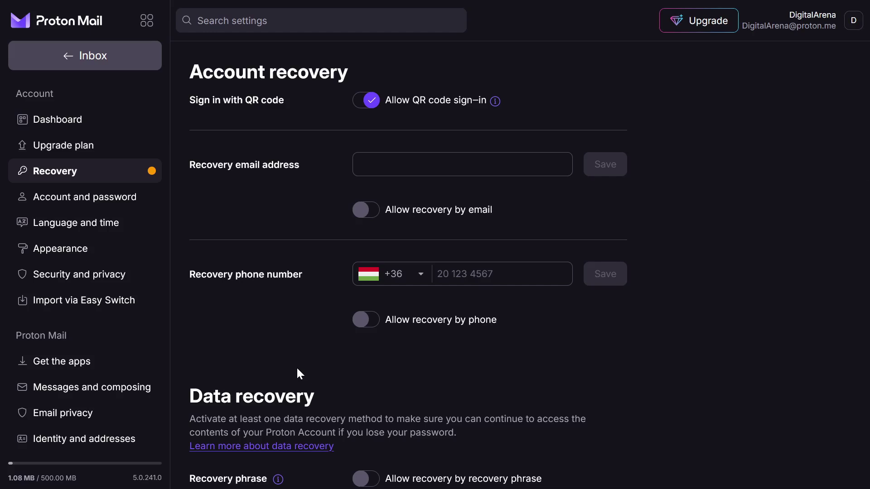
Save the recovery email after password authentication, verify it, and close the verification page
click(463, 164)
key(ctrl+v)
click(606, 164)
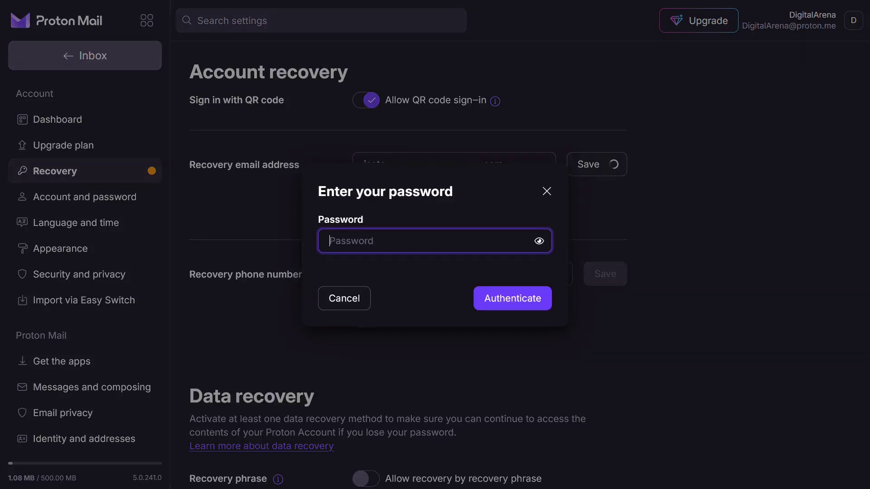
key(ctrl+v)
key(Return)
click(508, 185)
click(435, 272)
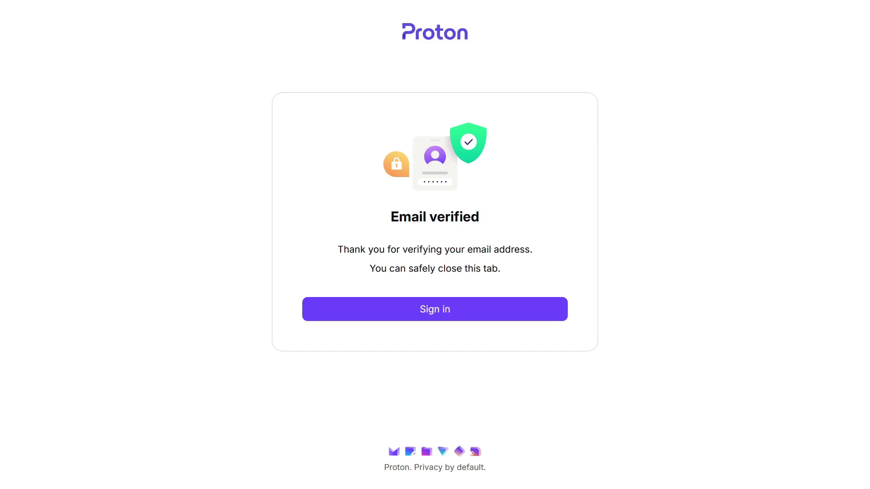
click(451, 13)
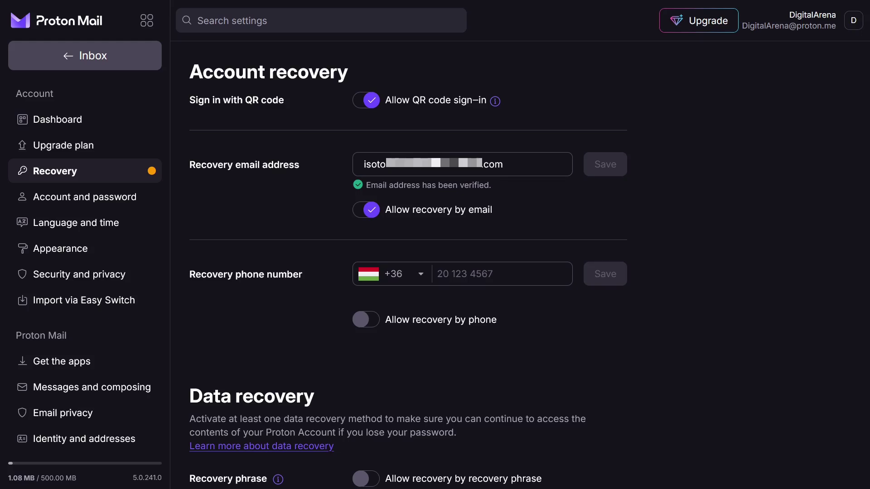
Enable recovery by recovery phrase under Data recovery and close the phrase dialog
scroll(755, 311, down, 7)
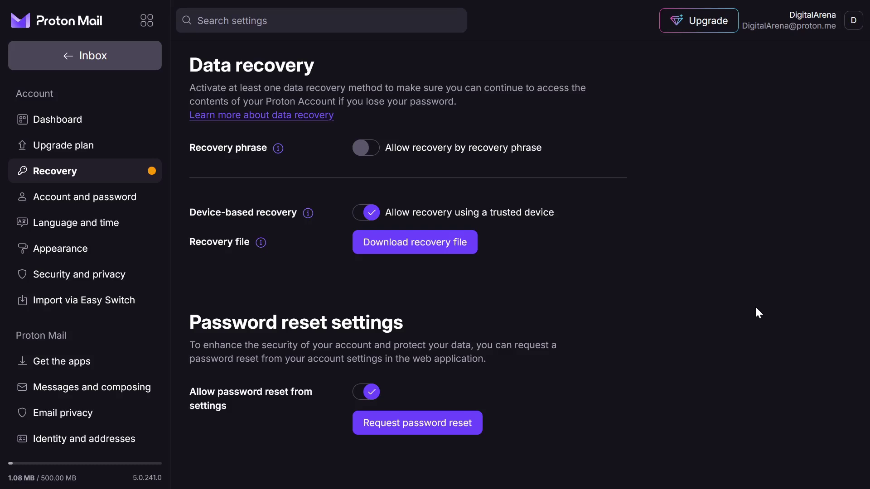
scroll(755, 313, down, 2)
click(362, 147)
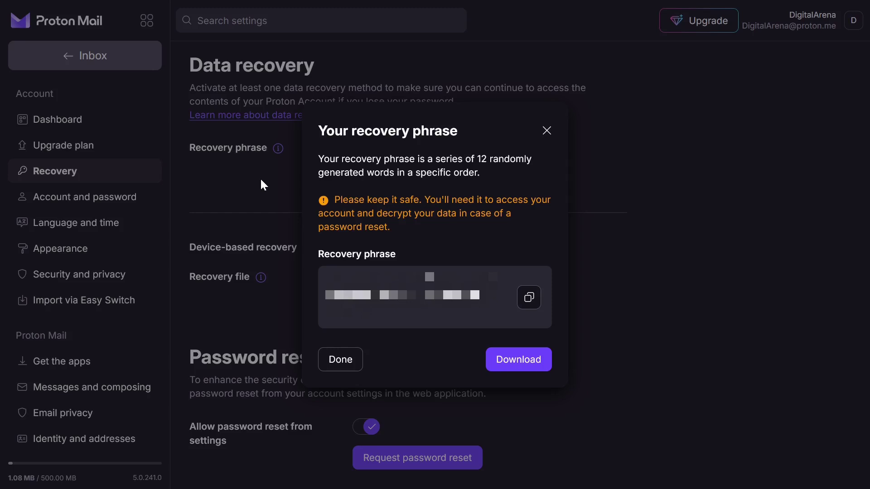
click(340, 360)
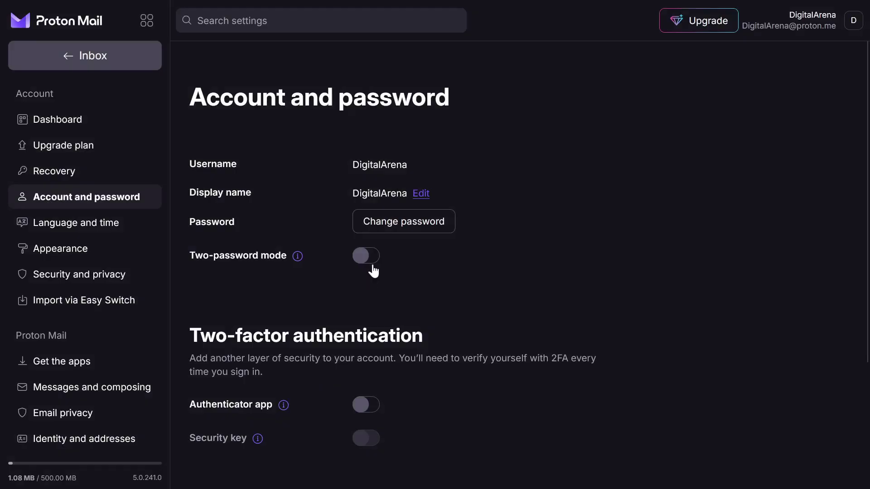
Turn on two-password mode, authenticating and setting a confirmed new login password
click(371, 265)
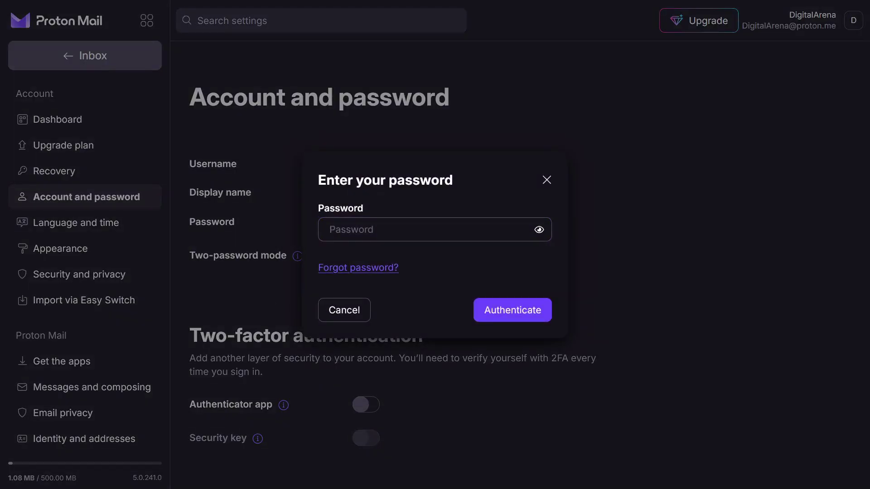
click(370, 230)
key(ctrl+v)
click(489, 312)
key(ctrl+v)
click(326, 351)
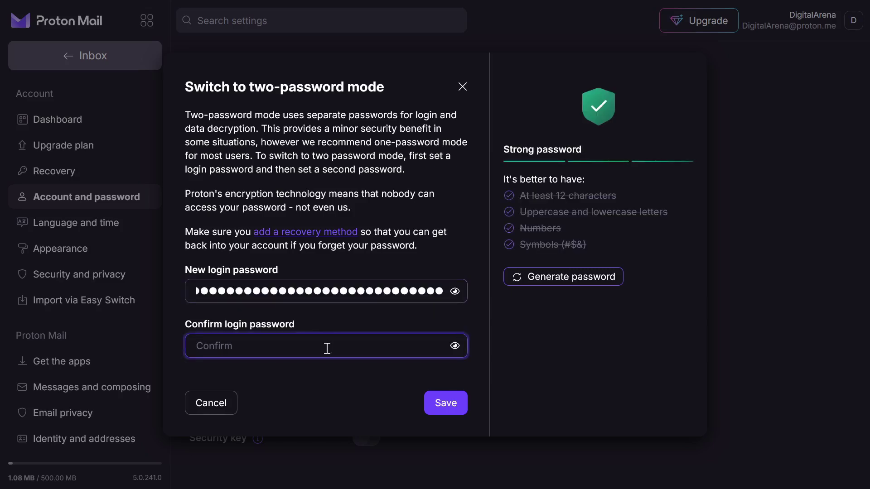
key(ctrl+v)
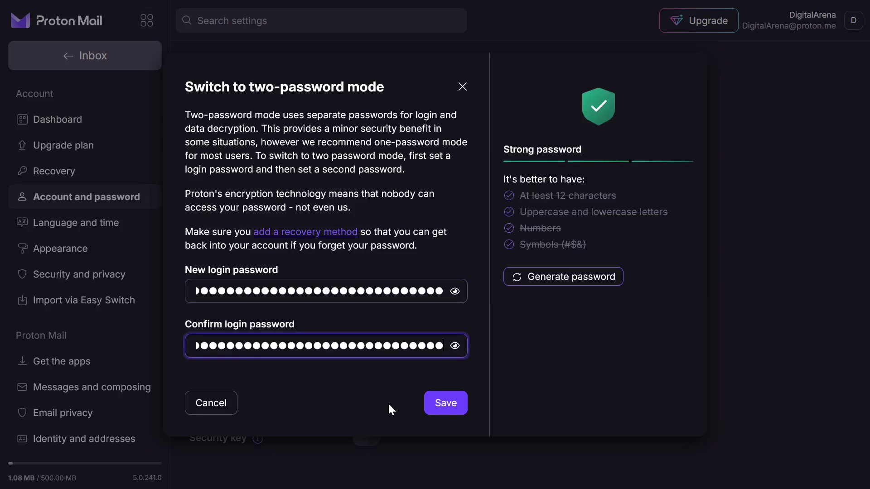
click(443, 404)
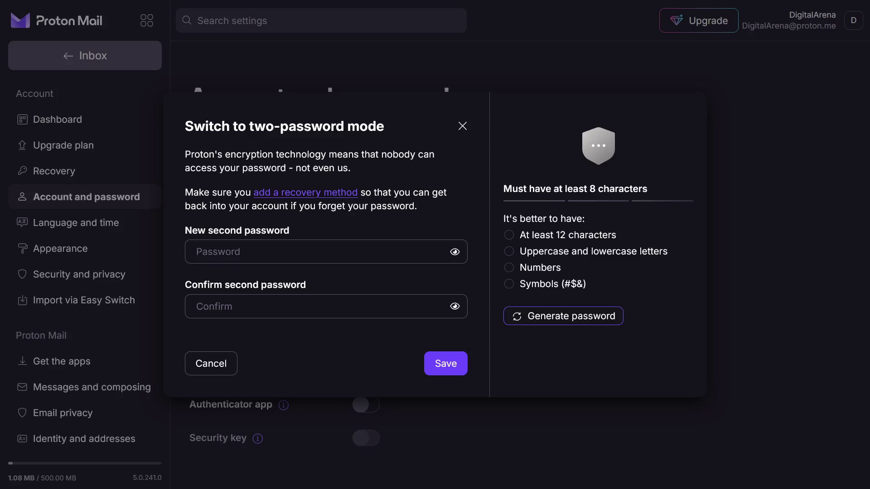
Save a confirmed second password, then start enabling the authenticator app
click(202, 252)
key(ctrl+v)
click(214, 307)
key(ctrl+v)
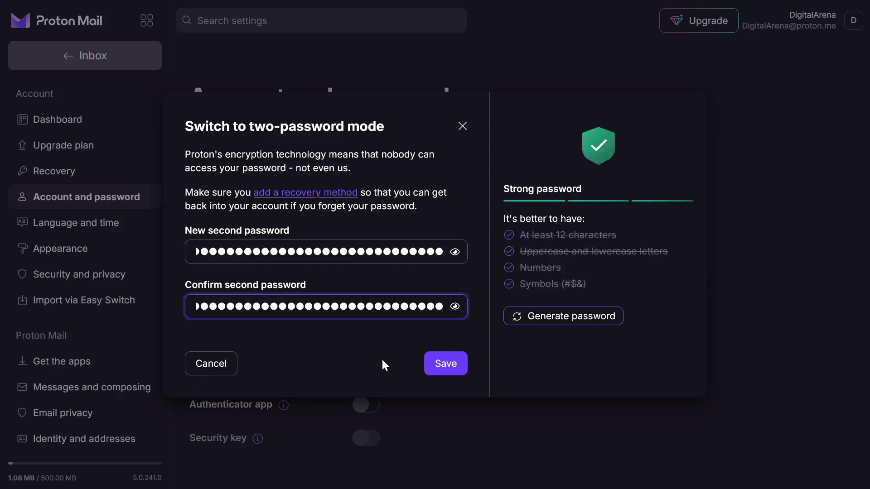
key(Return)
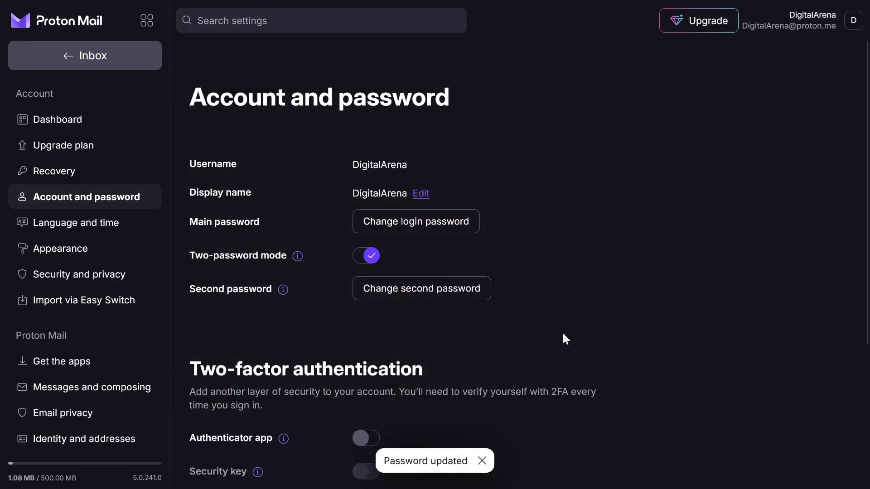
scroll(744, 318, down, 5)
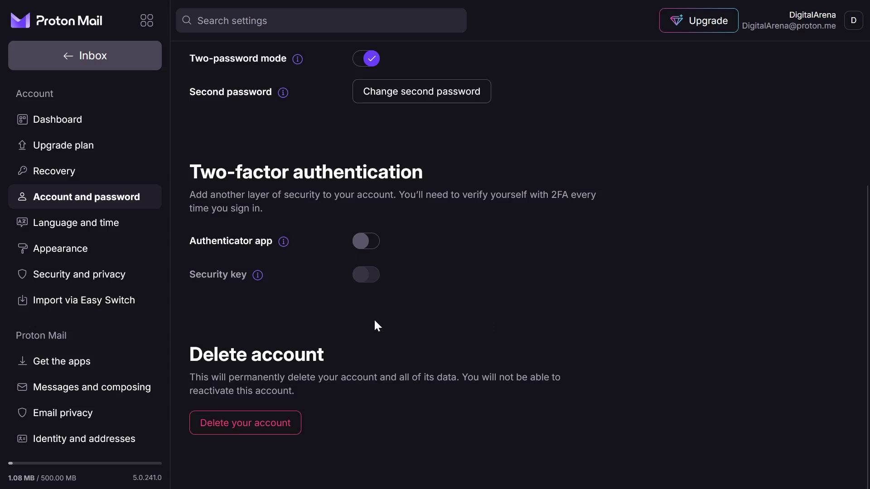
click(370, 245)
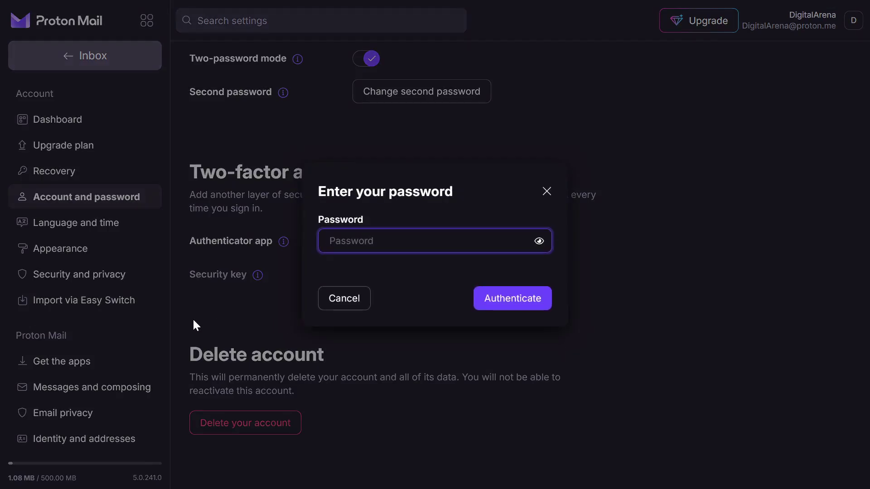